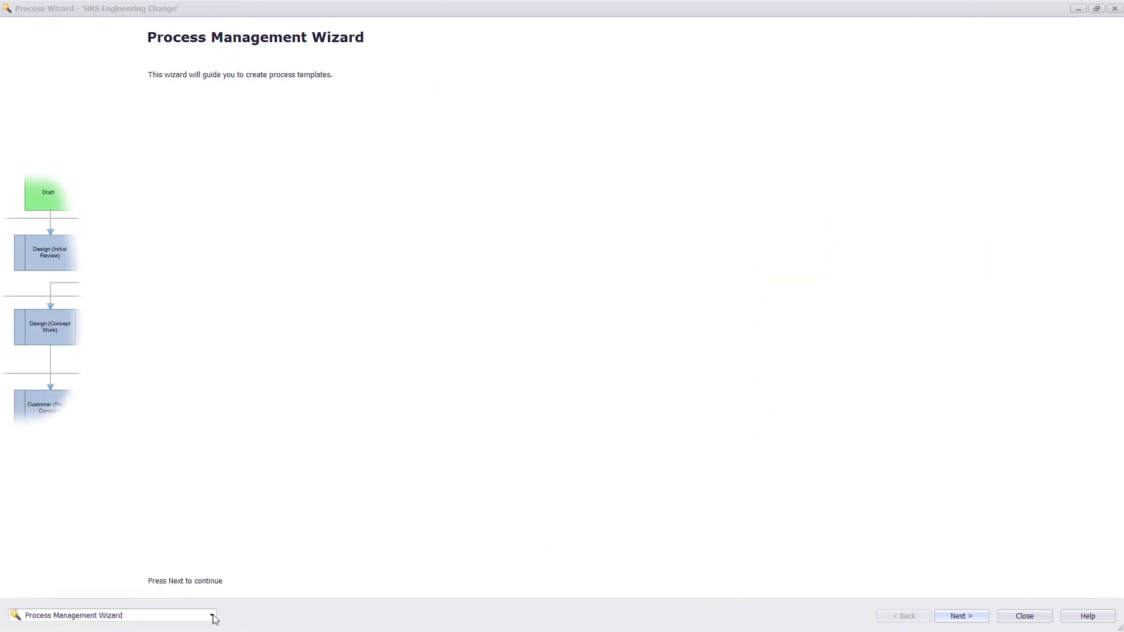
Step: Go to the workflow properties page and select the ECN Marketing Changes stage
left_click(212, 616)
left_click(111, 495)
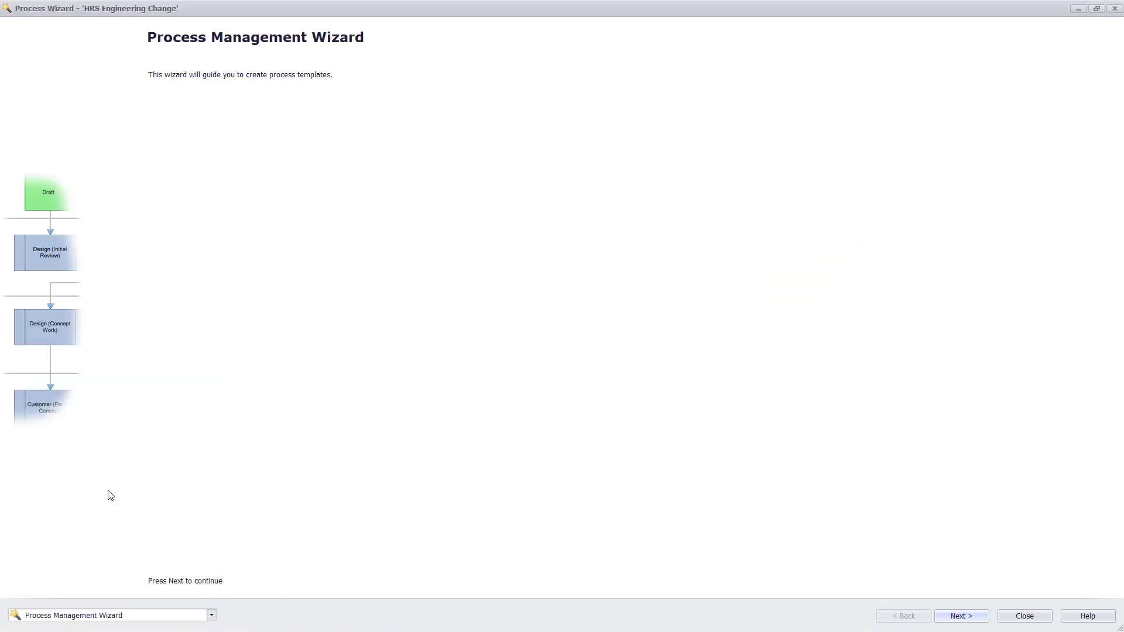
left_click_drag(275, 574, 459, 579)
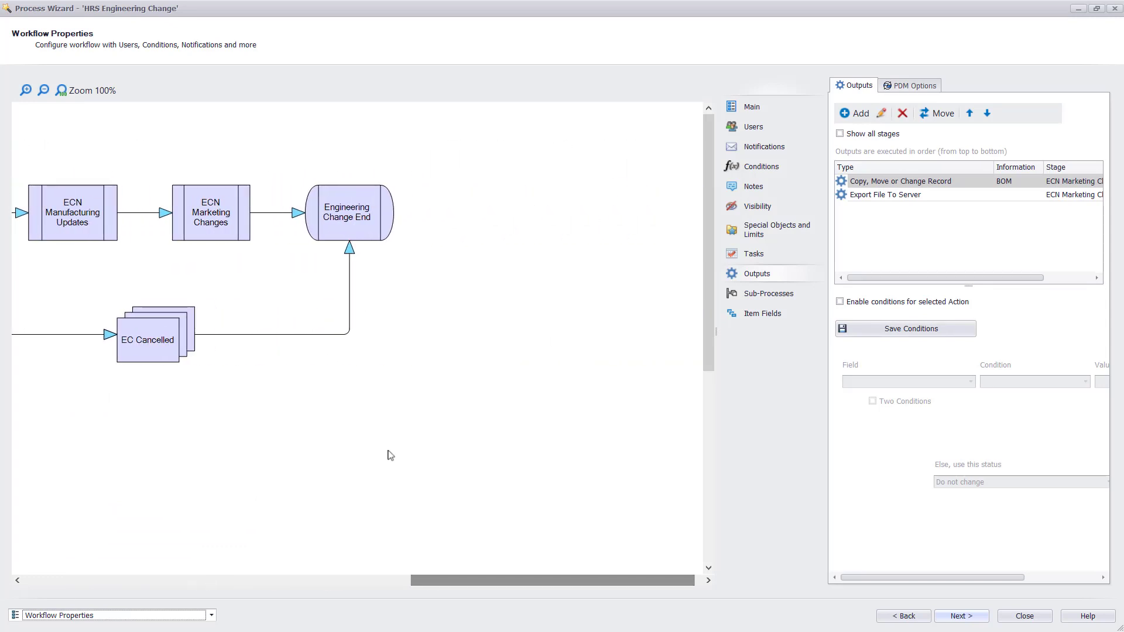
left_click(211, 214)
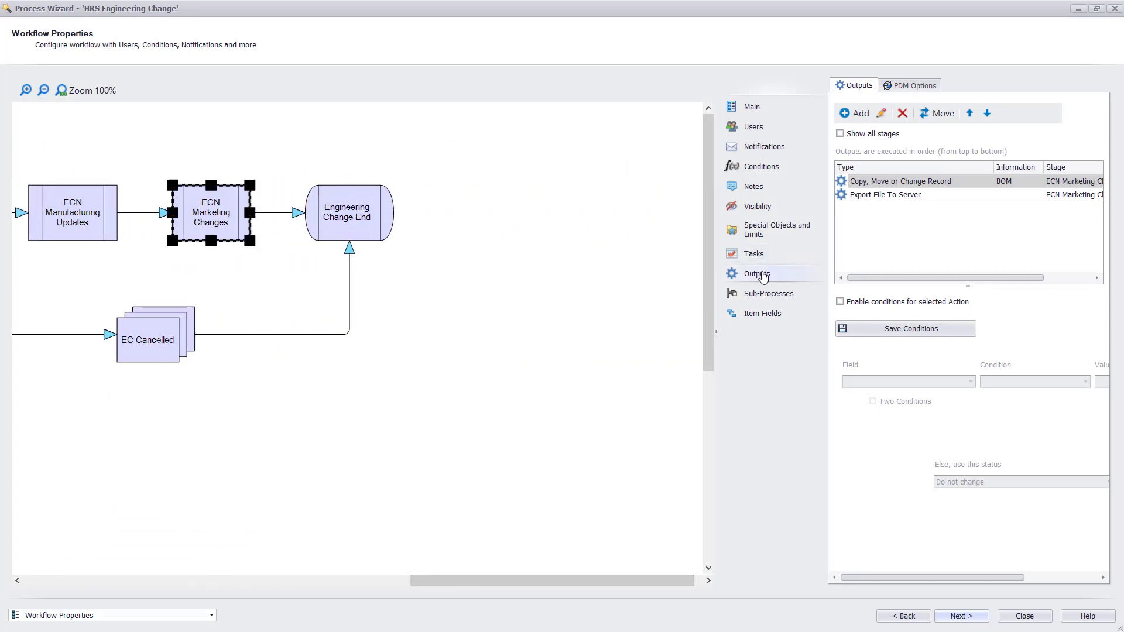
Step: Toggle conditions on the Copy, Move or Change Record output, then browse the available output types
left_click(882, 183)
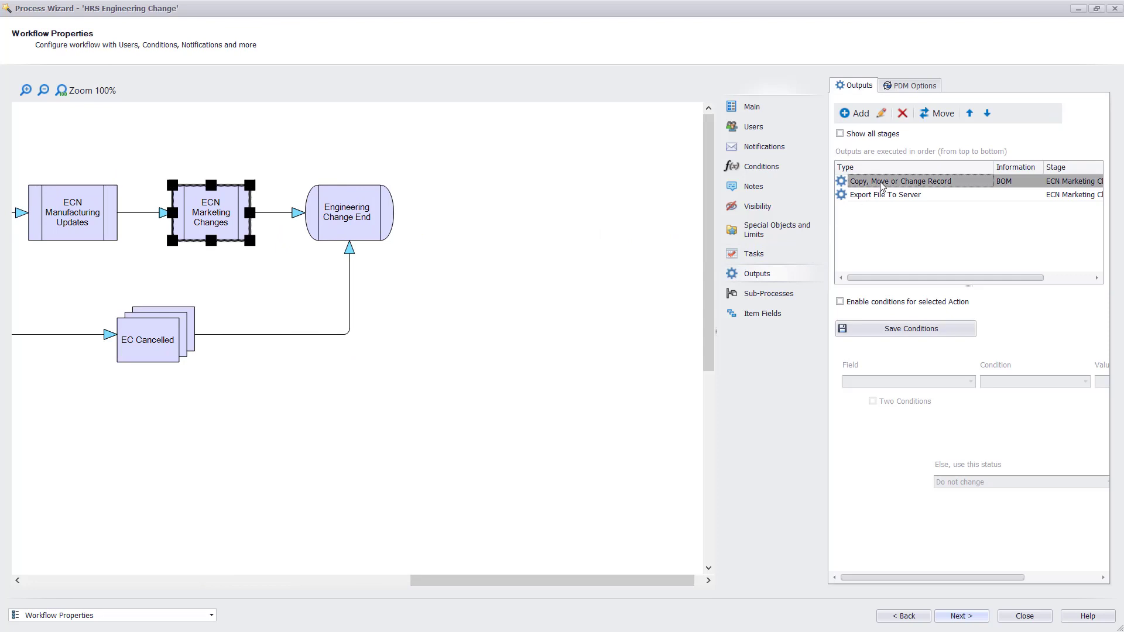
left_click(841, 302)
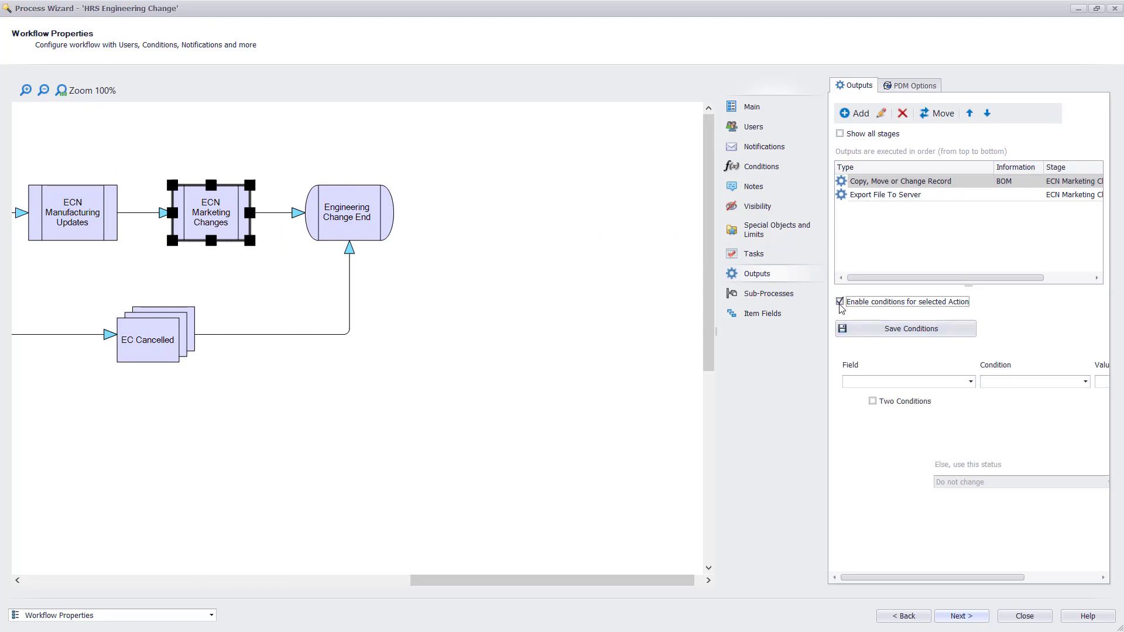
left_click(840, 302)
left_click(846, 114)
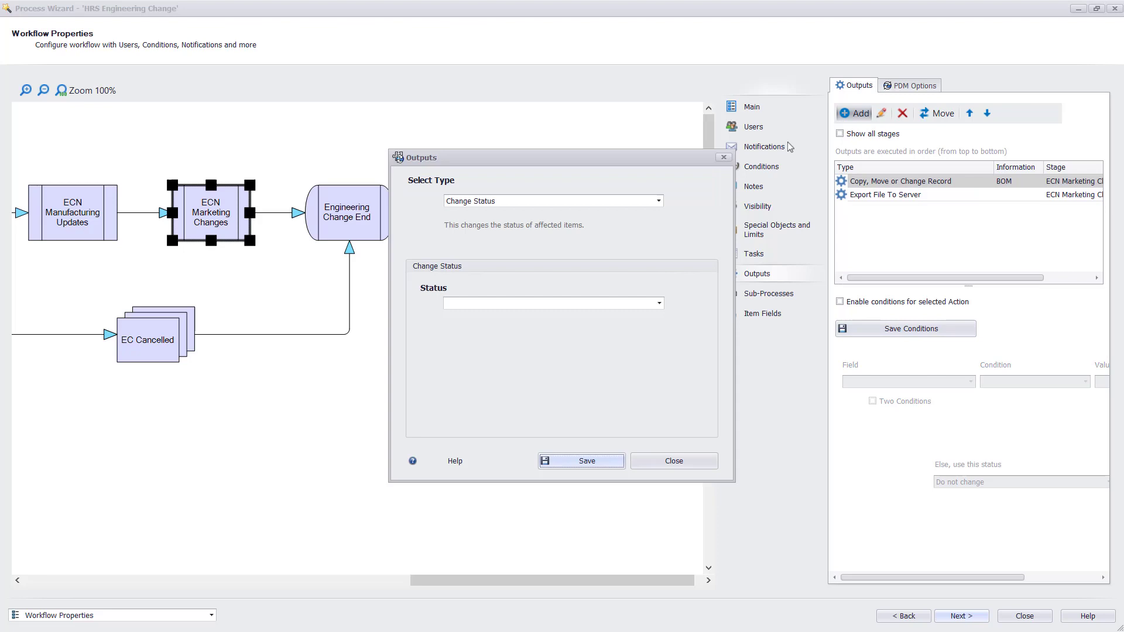
left_click(659, 201)
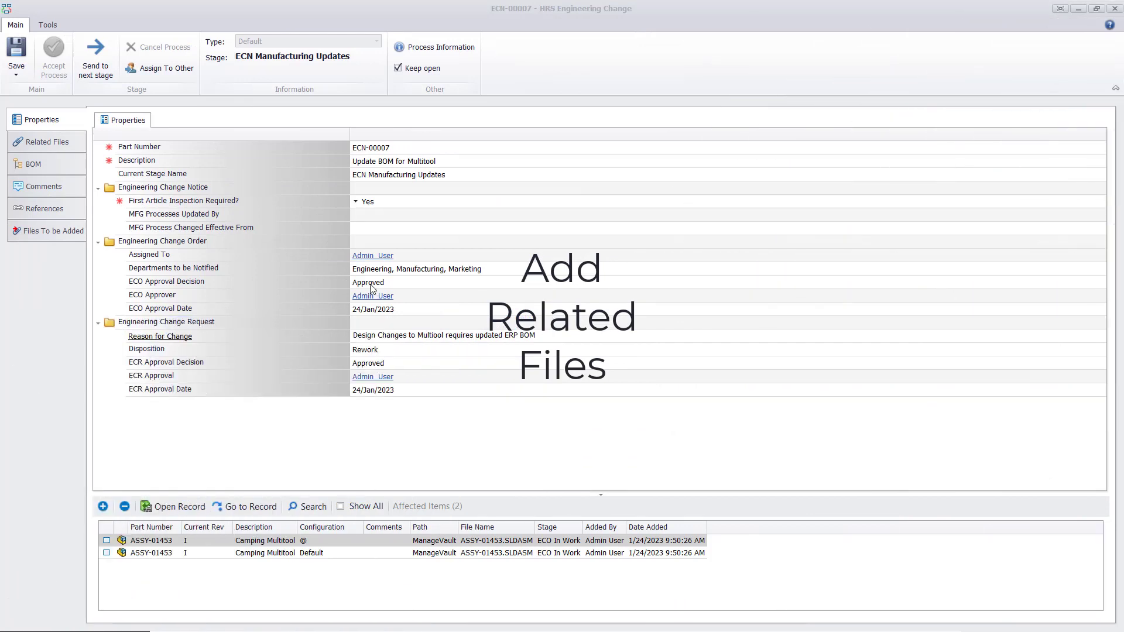
Step: Upload FAI - New Gear Design.pdf into the Inspection Results folder
left_click(53, 230)
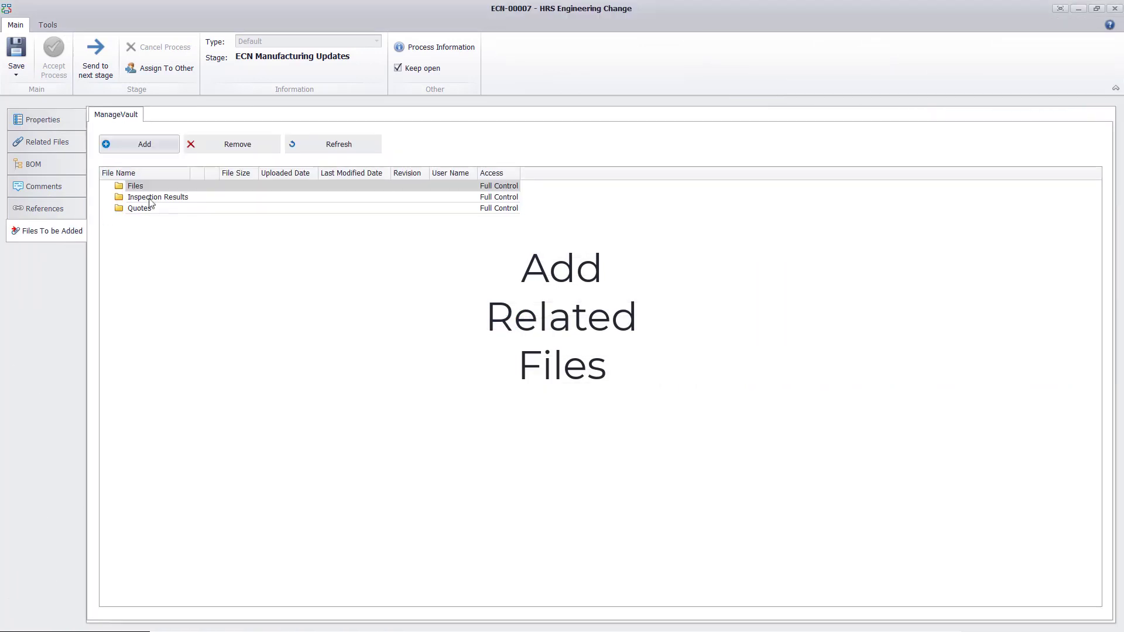
left_click(144, 145)
left_click(183, 134)
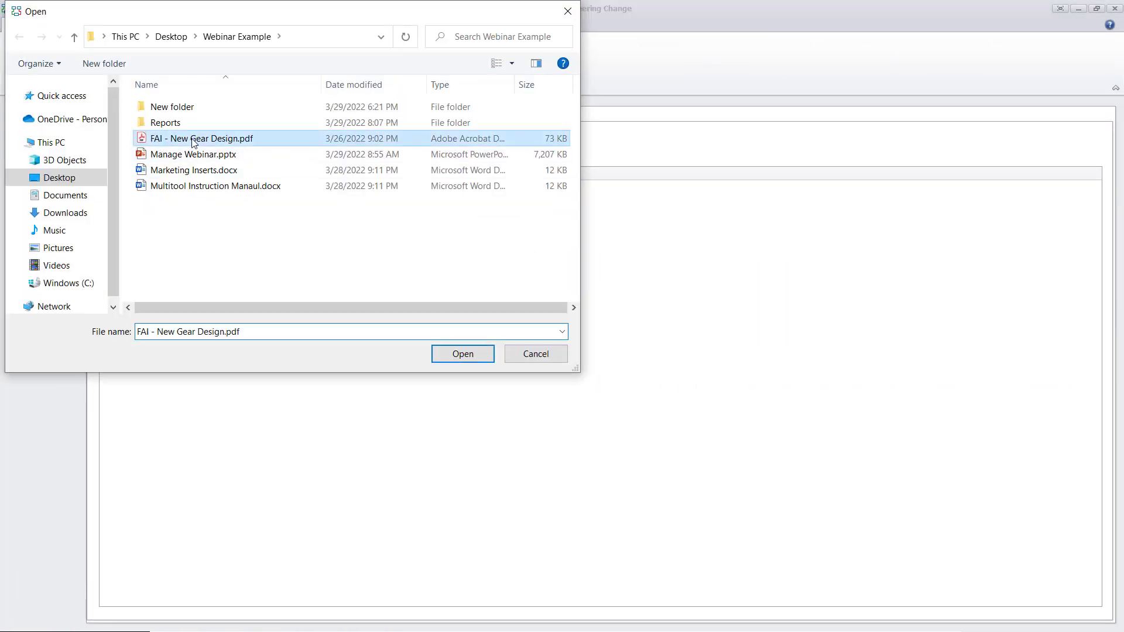
left_click(462, 353)
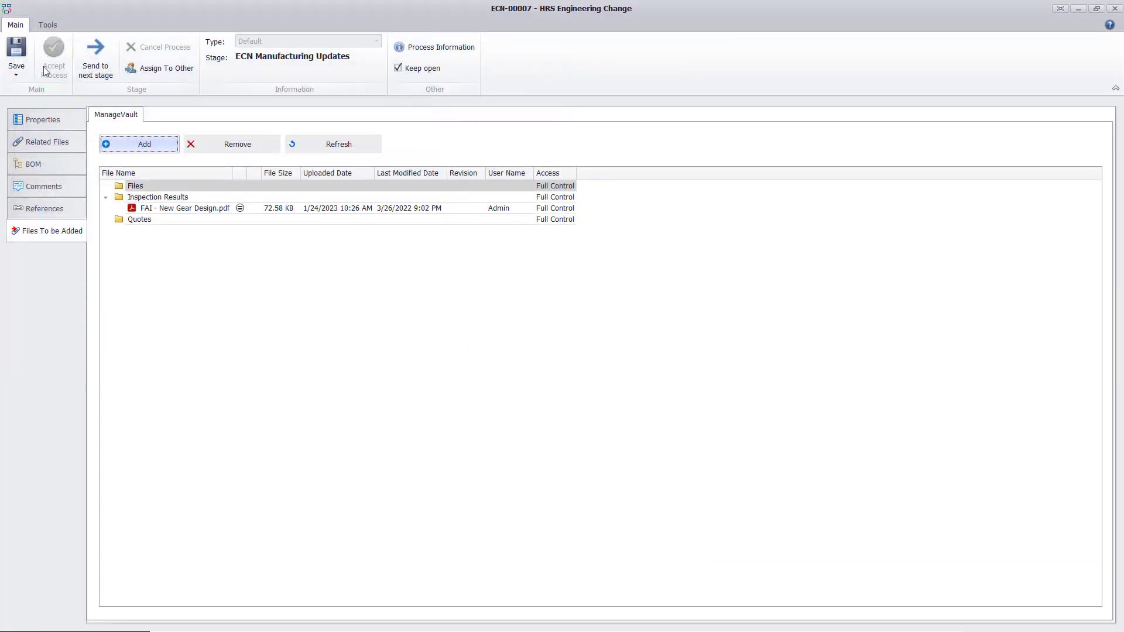
Step: Send ECN-00007 on to the next stage
left_click(65, 120)
left_click(95, 58)
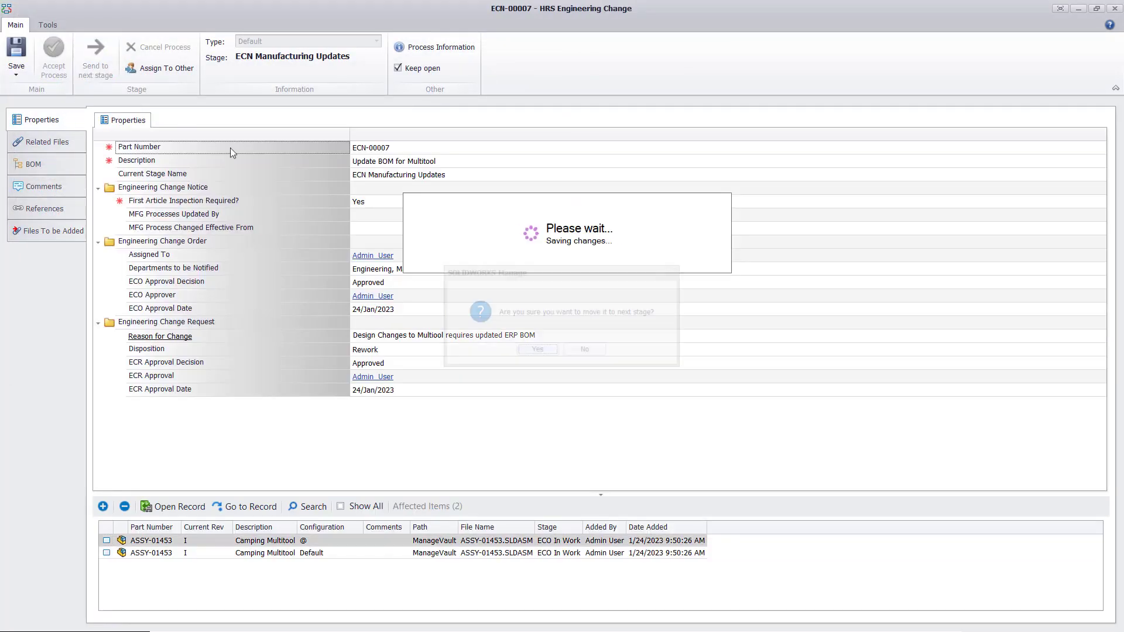
left_click(529, 348)
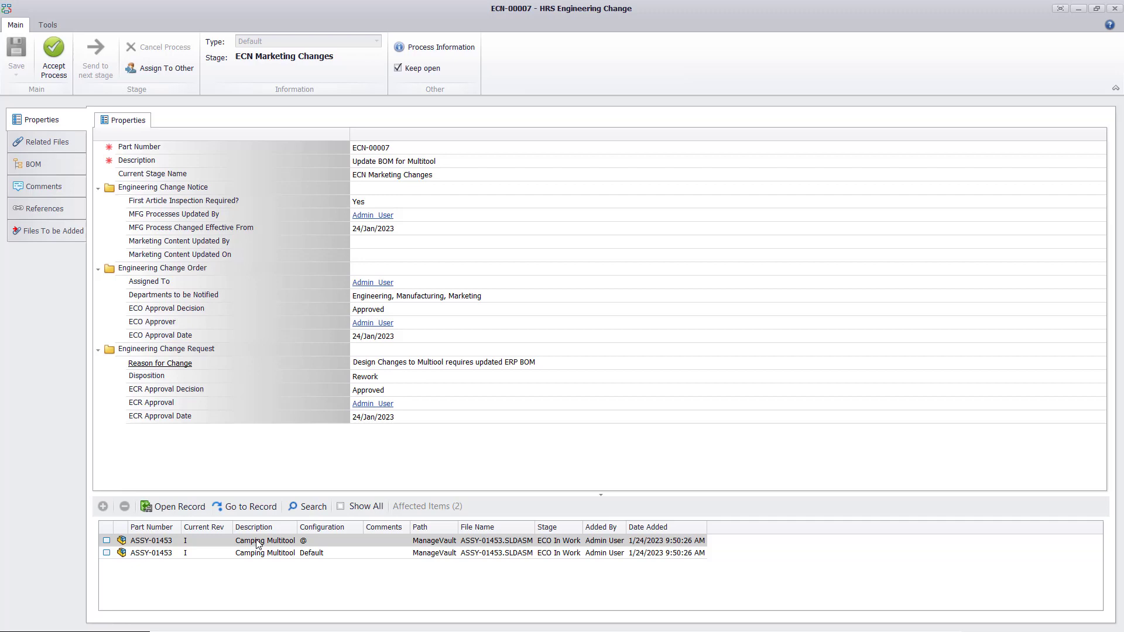
Step: Open record ASSY-01453 and check the FAI PDF in its related files
right_click(258, 539)
left_click(279, 223)
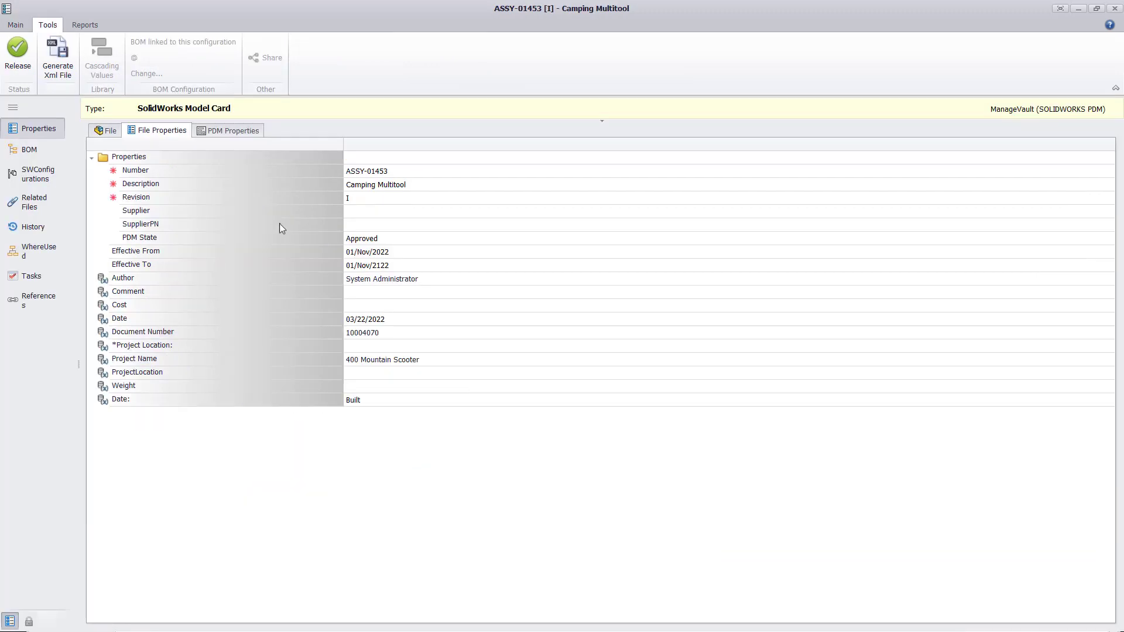
left_click(34, 202)
left_click(174, 160)
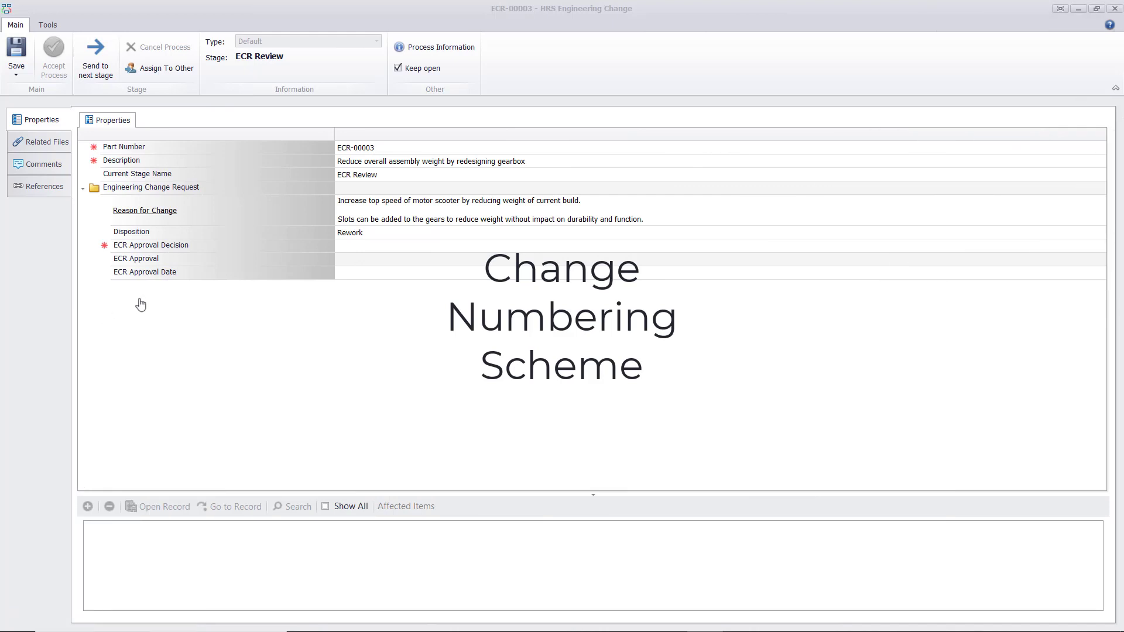
Step: Set ECR-00003's ECR Approval Decision to Approved and advance it past ECR Review
left_click(376, 161)
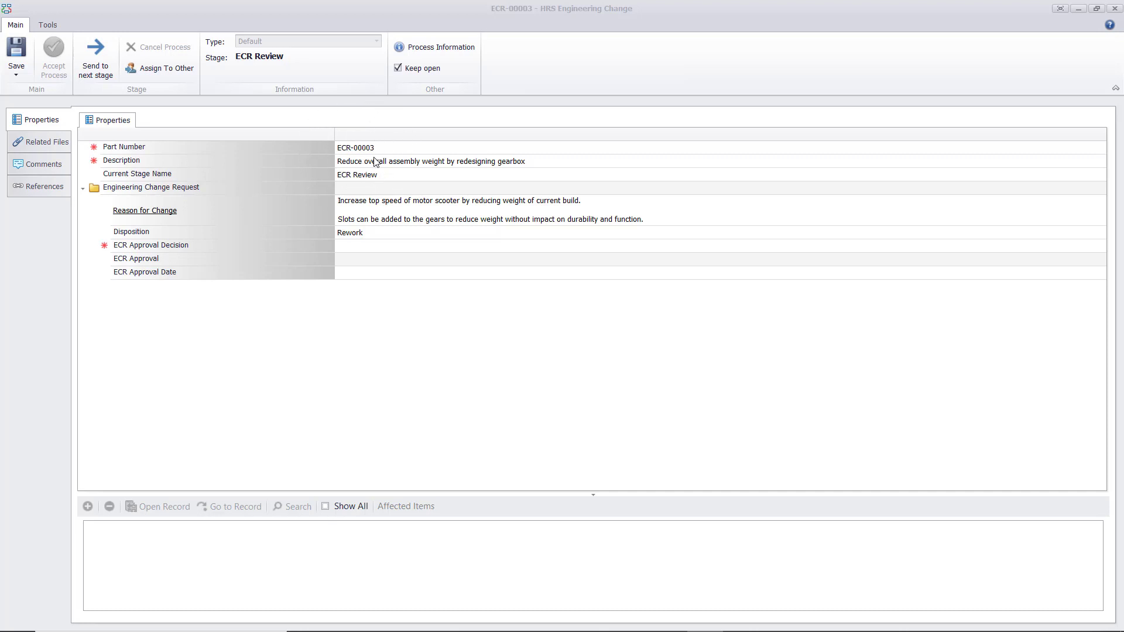
left_click(345, 246)
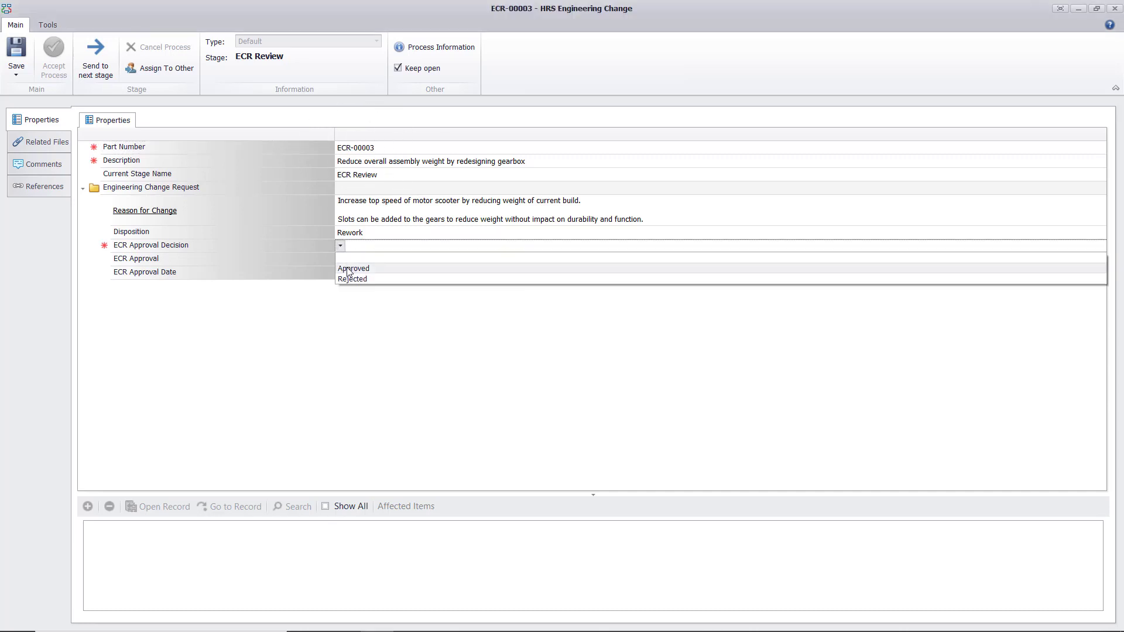
left_click(349, 269)
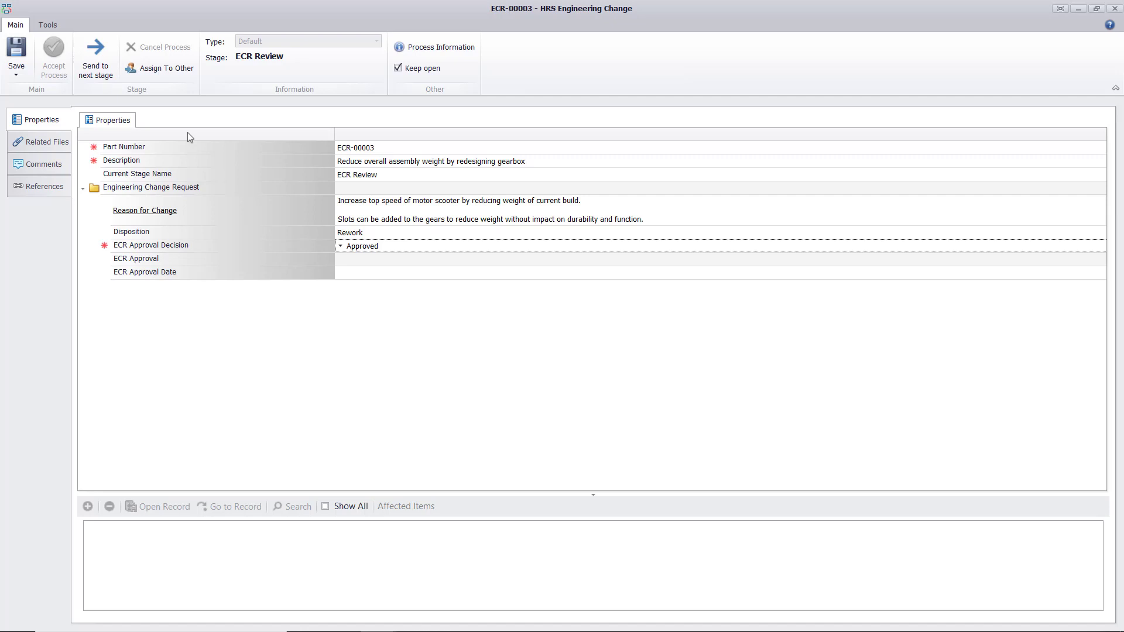
left_click(95, 59)
left_click(528, 352)
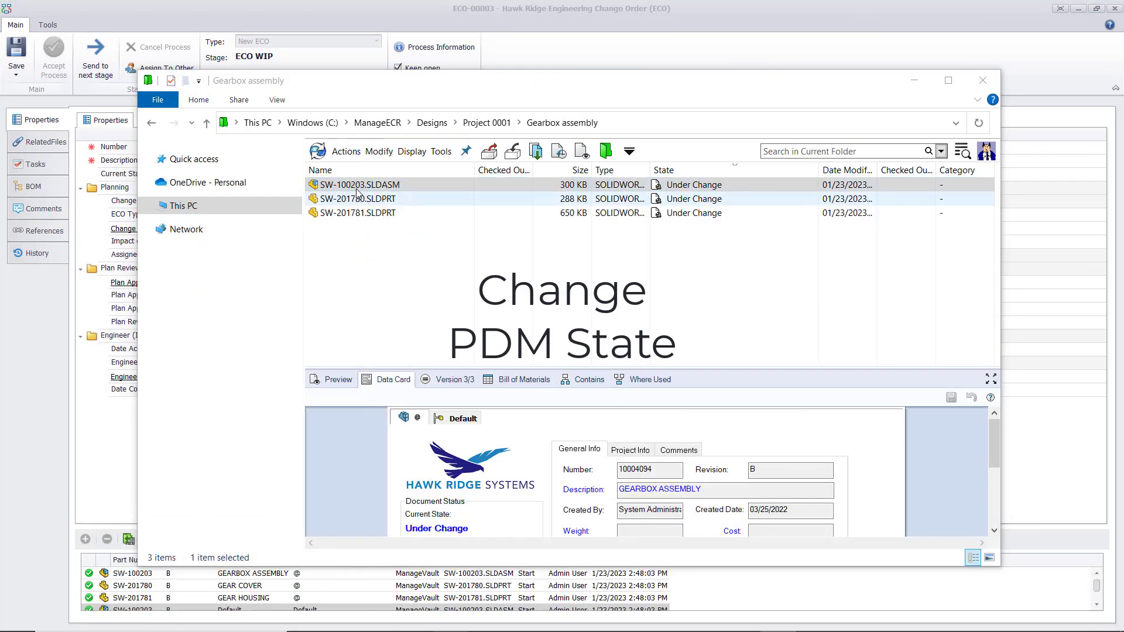
Step: Advance ECO-00003 past ECO WIP and refresh the Gearbox folder to see files Approved
key("alt+F4")
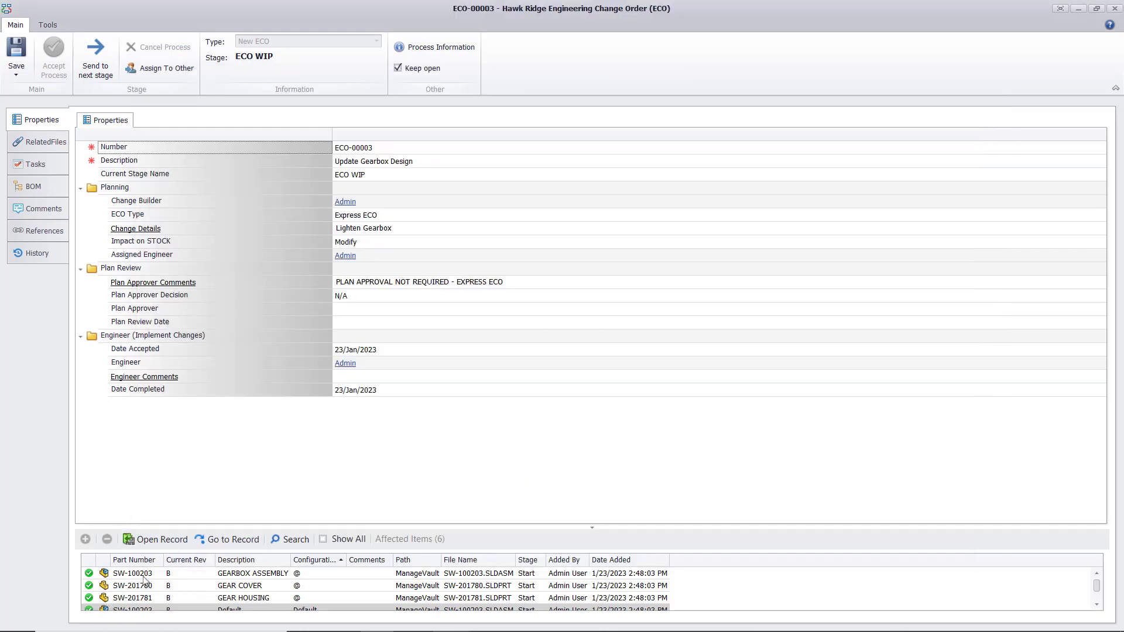
left_click(96, 62)
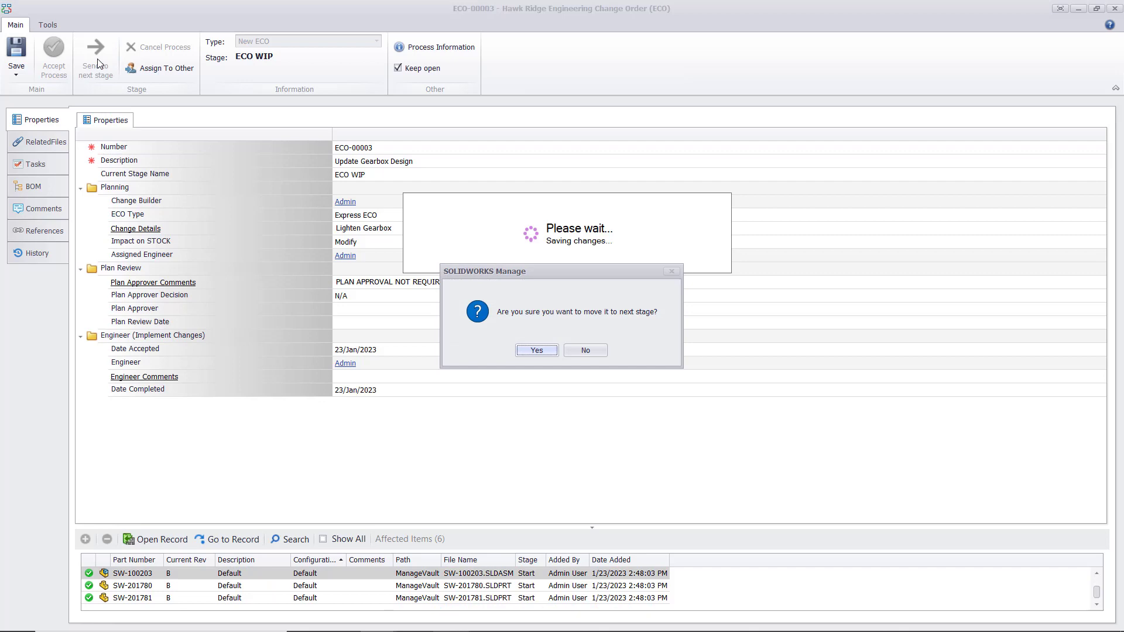
left_click(542, 354)
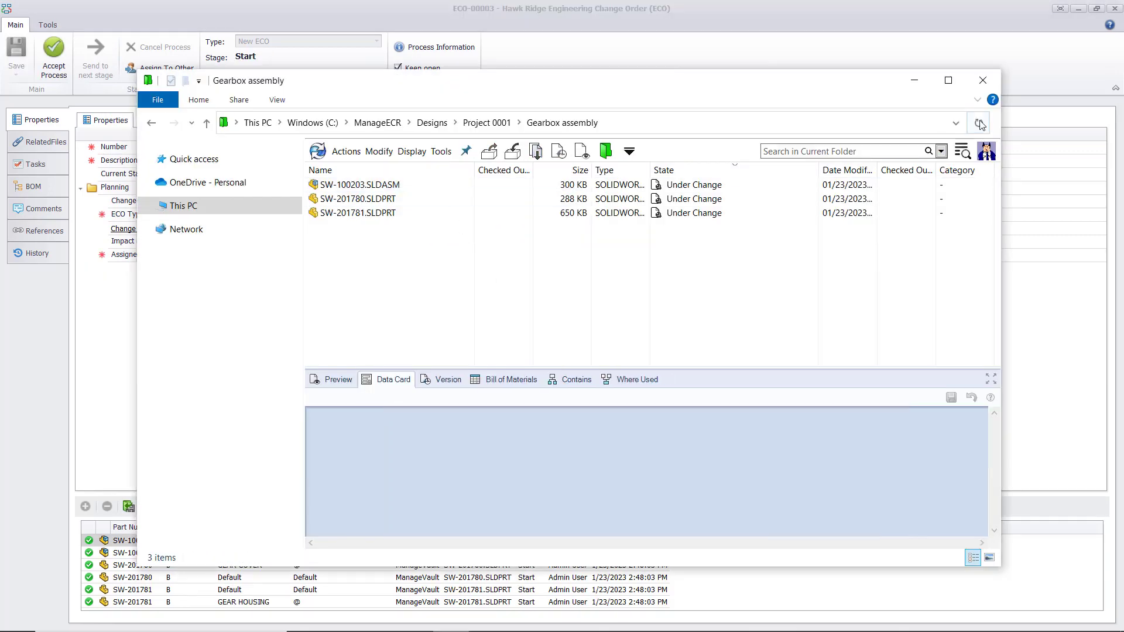
left_click(980, 124)
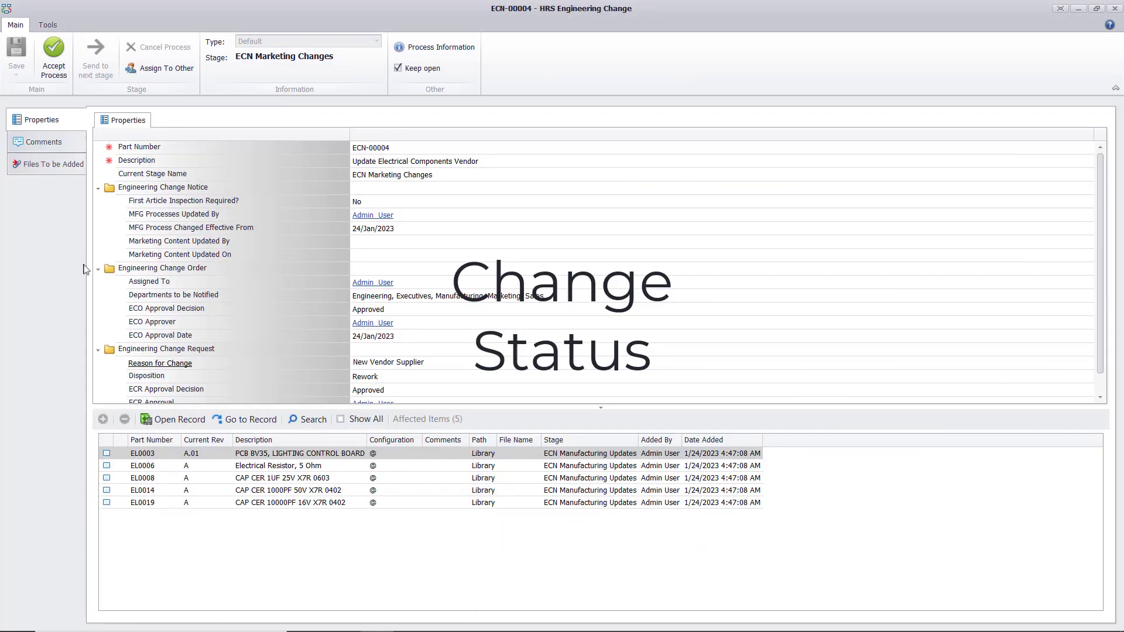
Step: Accept ECN-00004 and send it past ECN Marketing Changes
left_click(48, 62)
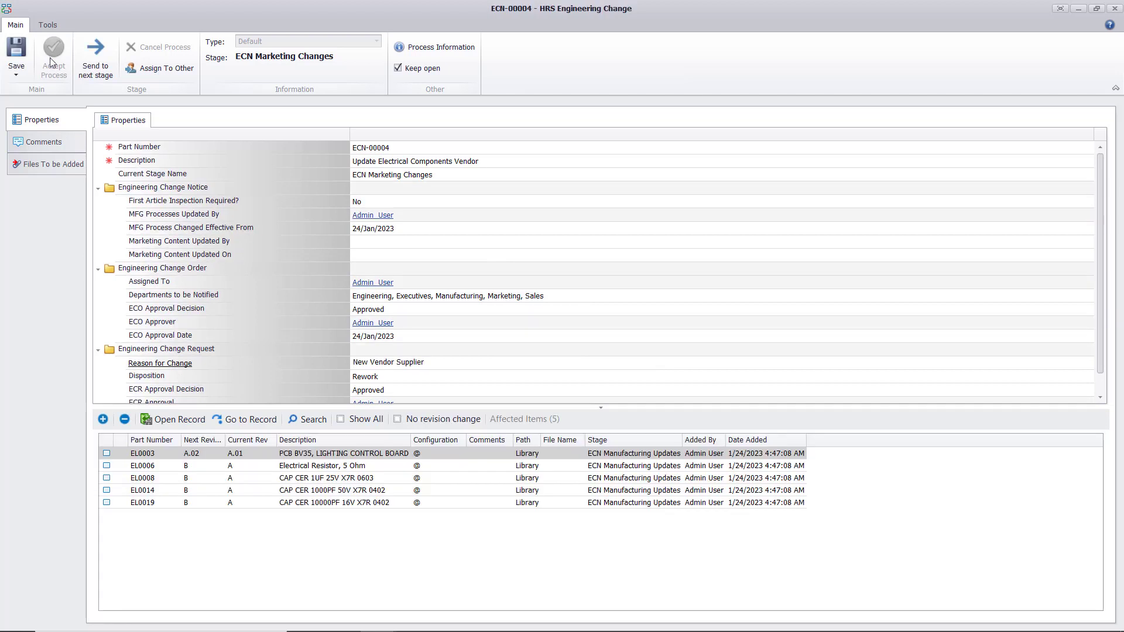
left_click(90, 62)
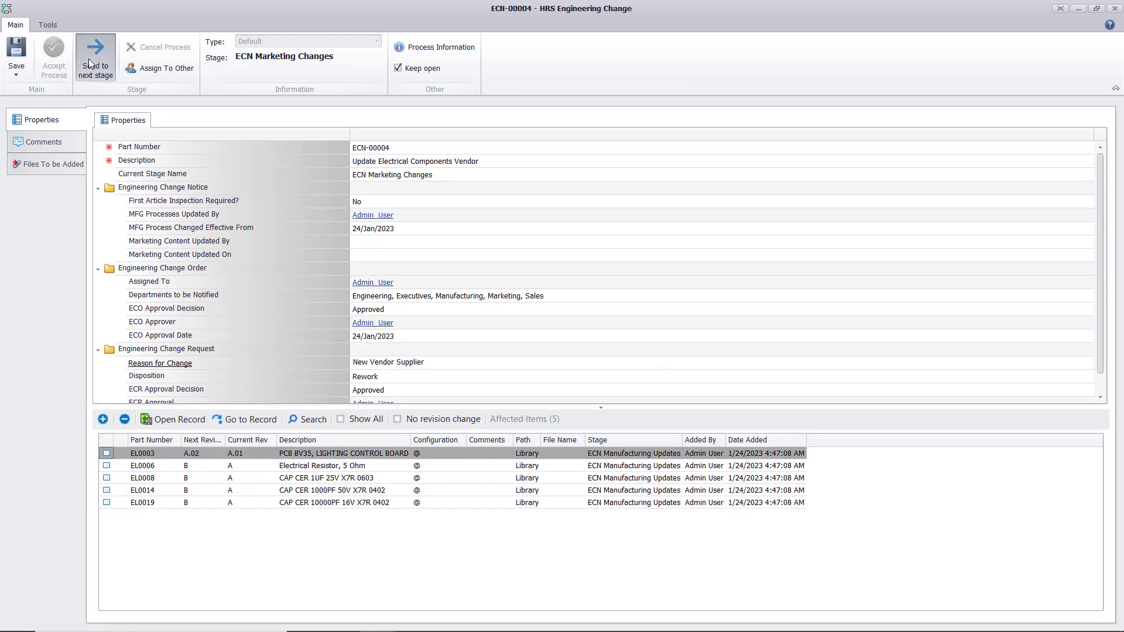
left_click(534, 349)
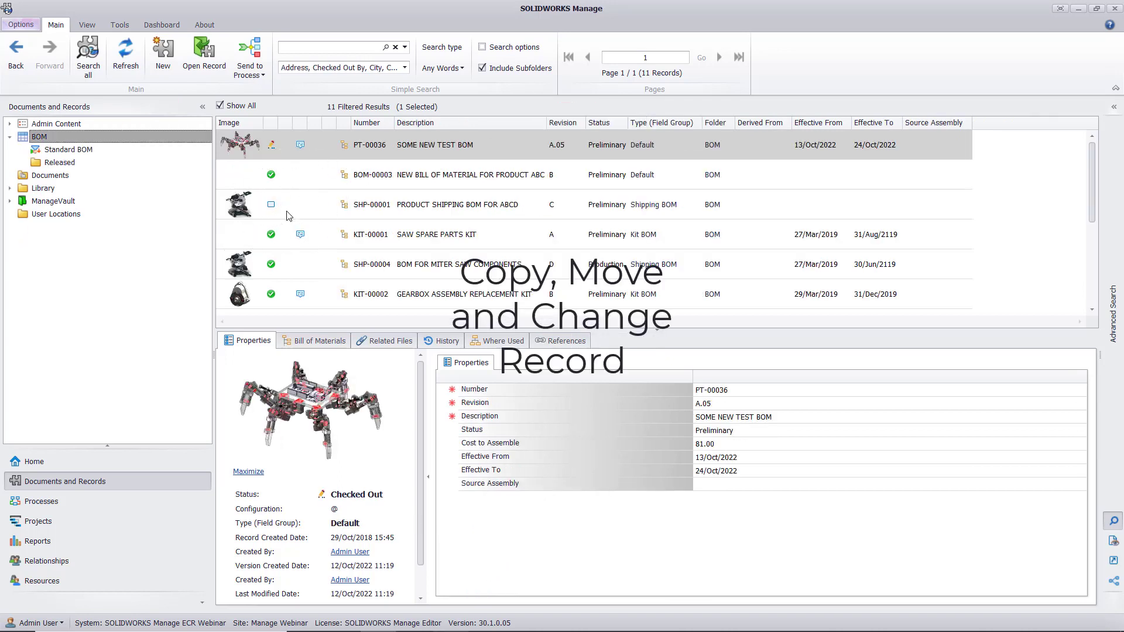
Step: Advance ECN-00005 to Engineering Change End and check the Released BOM folder contents
left_click(63, 164)
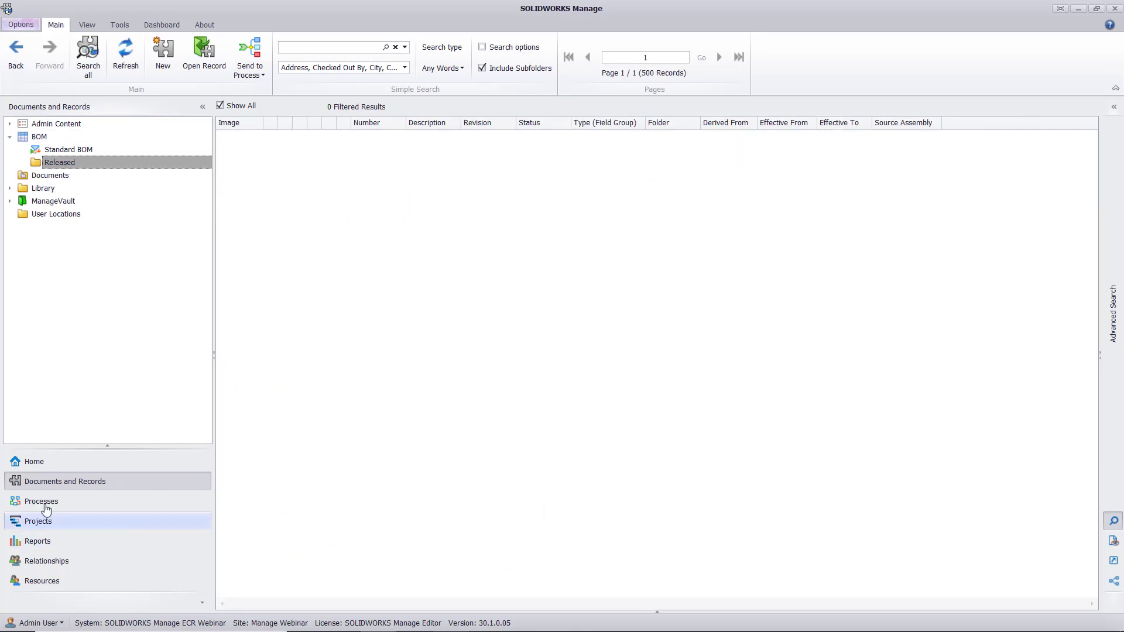
left_click(47, 502)
double_click(469, 146)
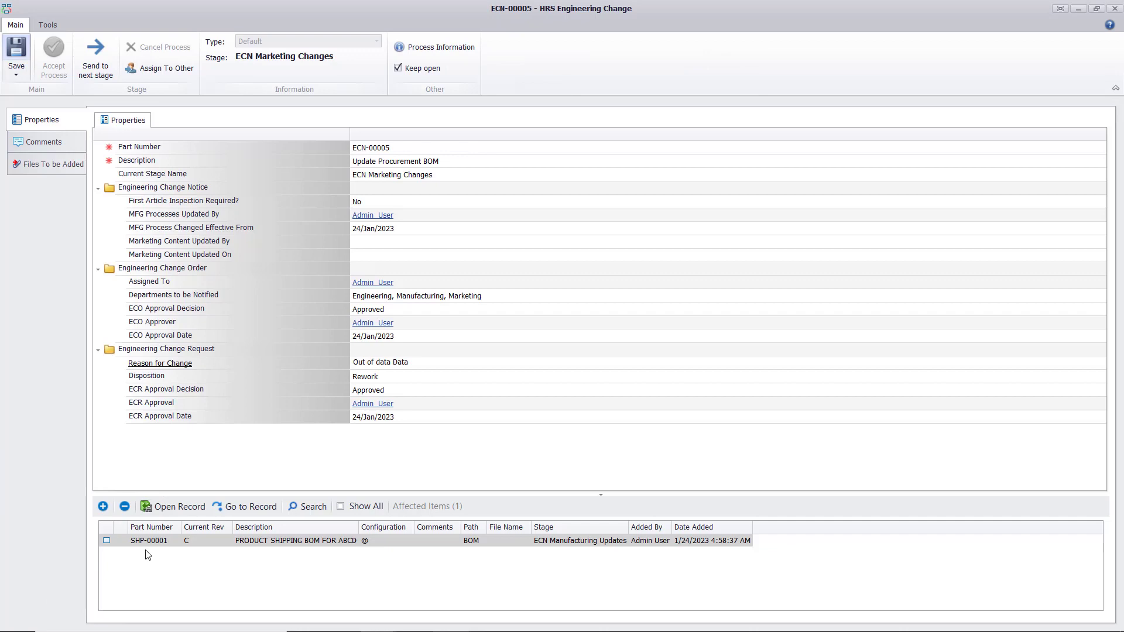
left_click(101, 63)
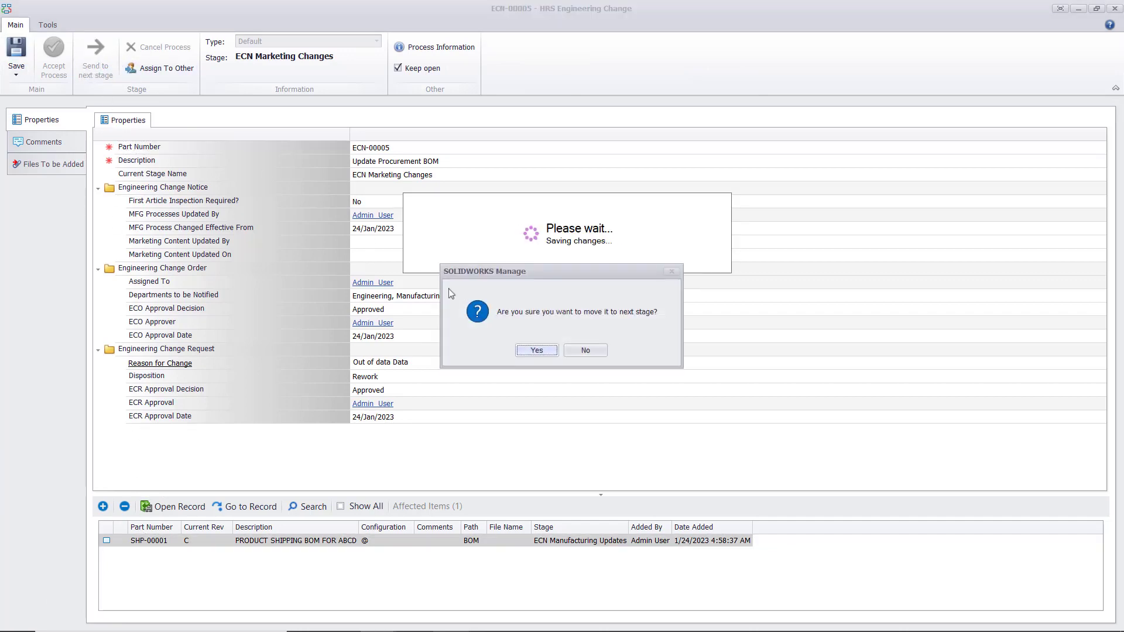
left_click(538, 351)
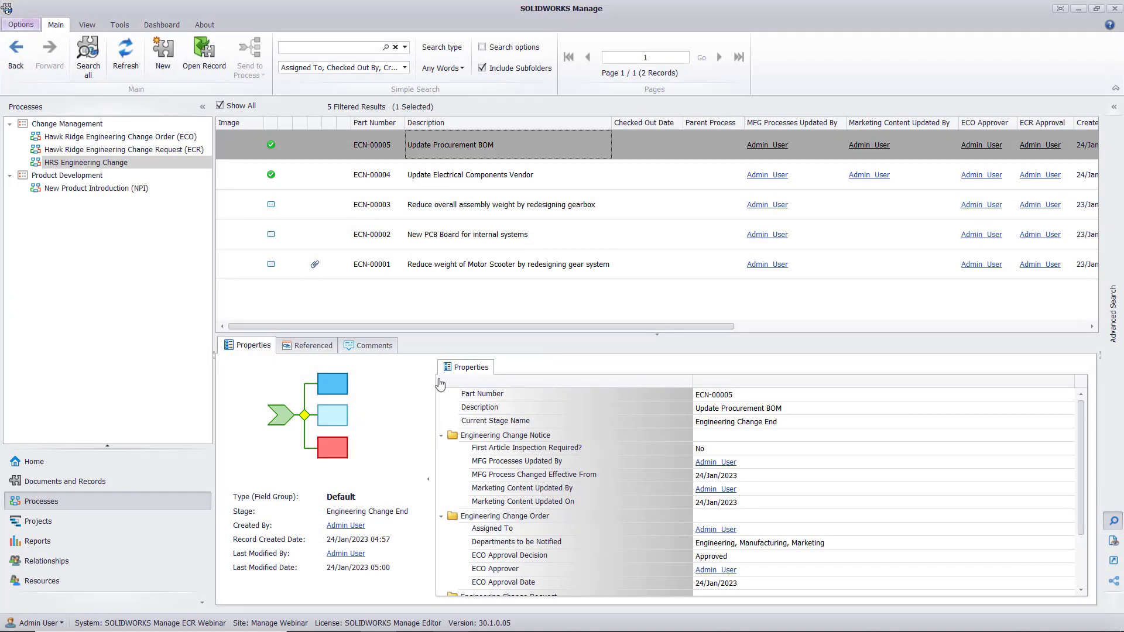
left_click(71, 484)
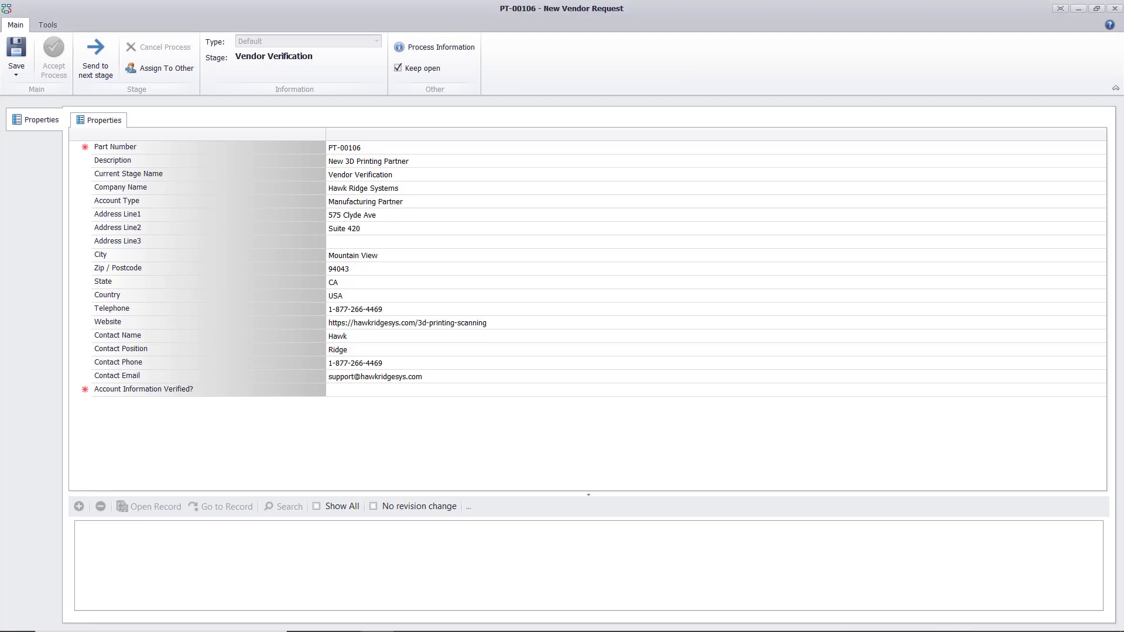
Step: Mark the vendor request's account information as verified Yes and save it
left_click(402, 391)
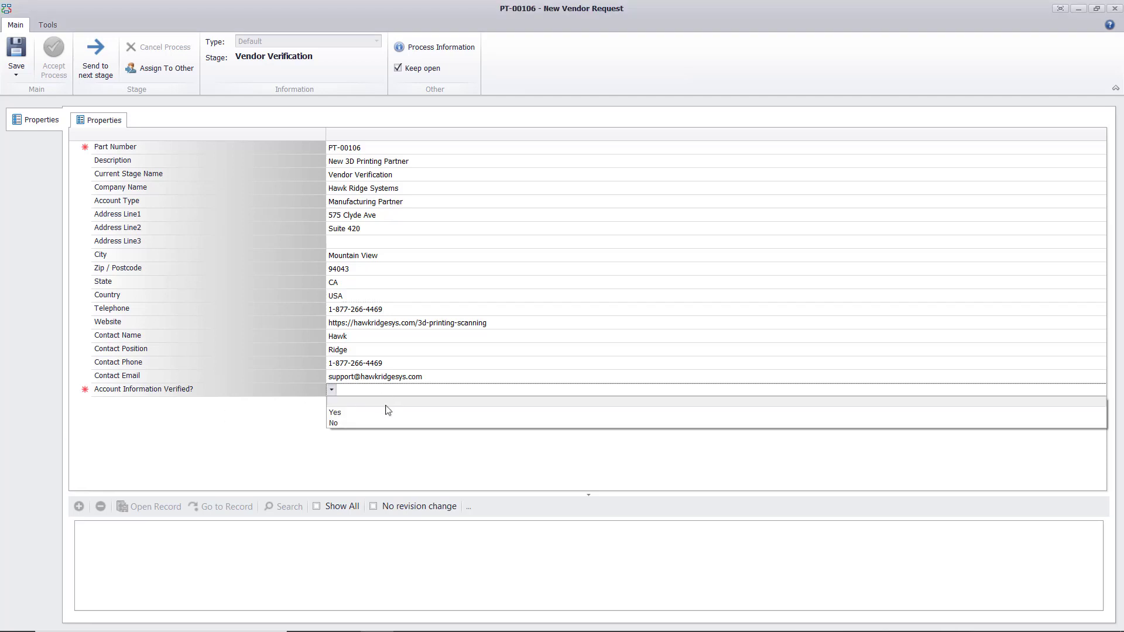
left_click(381, 413)
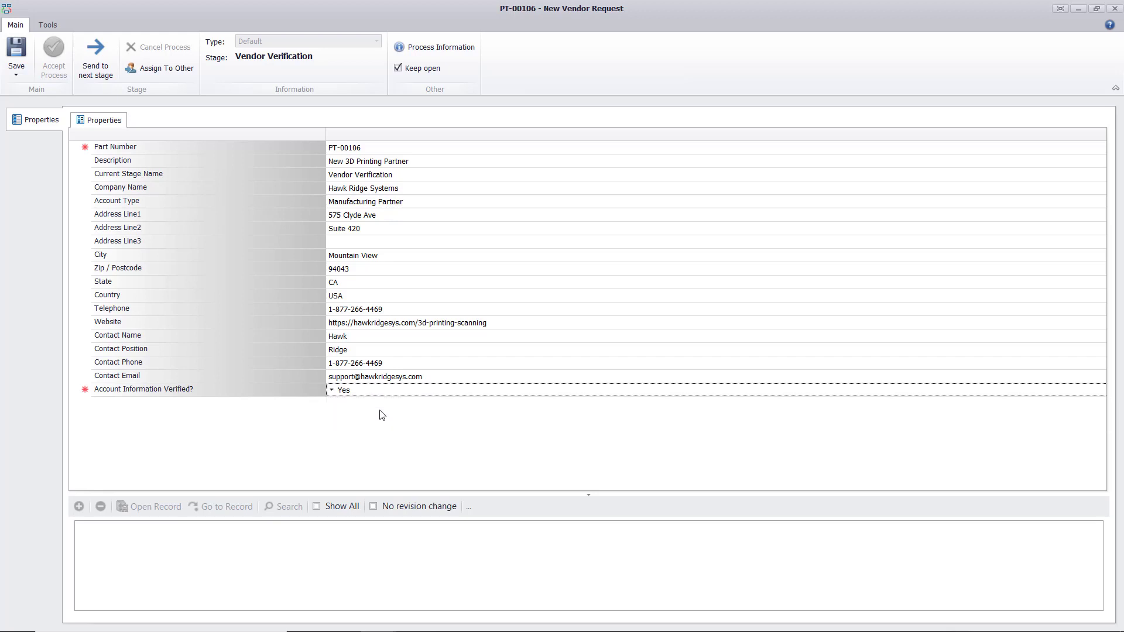
left_click(16, 56)
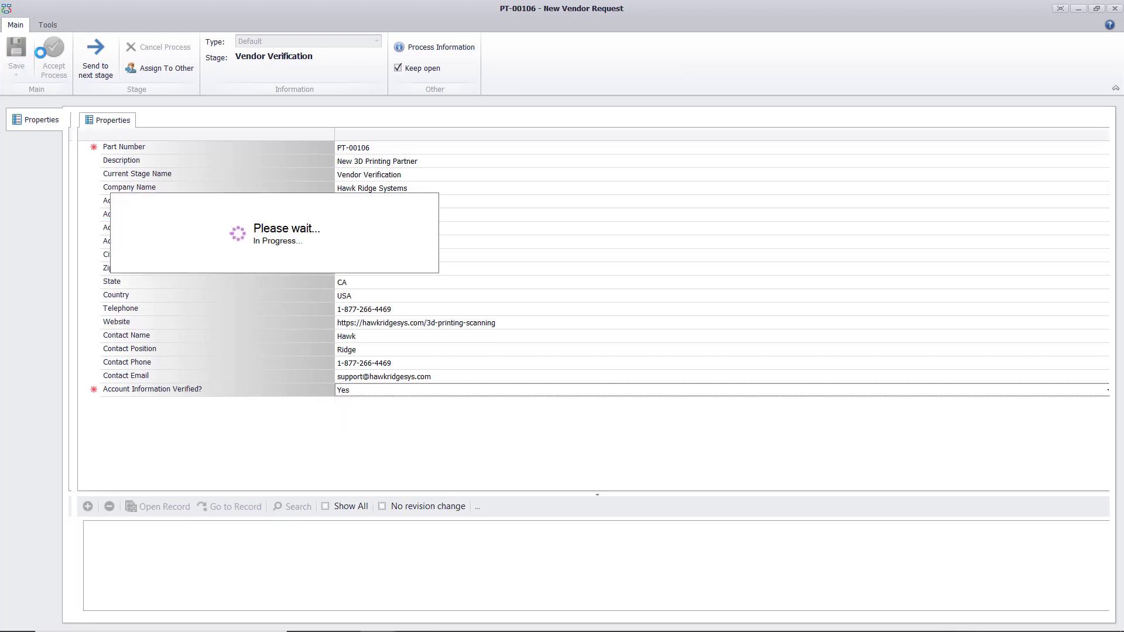
Step: Advance PT-00106 past Vendor Verification and view Hawk Ridge Systems among Manufacturers
left_click(95, 58)
left_click(537, 350)
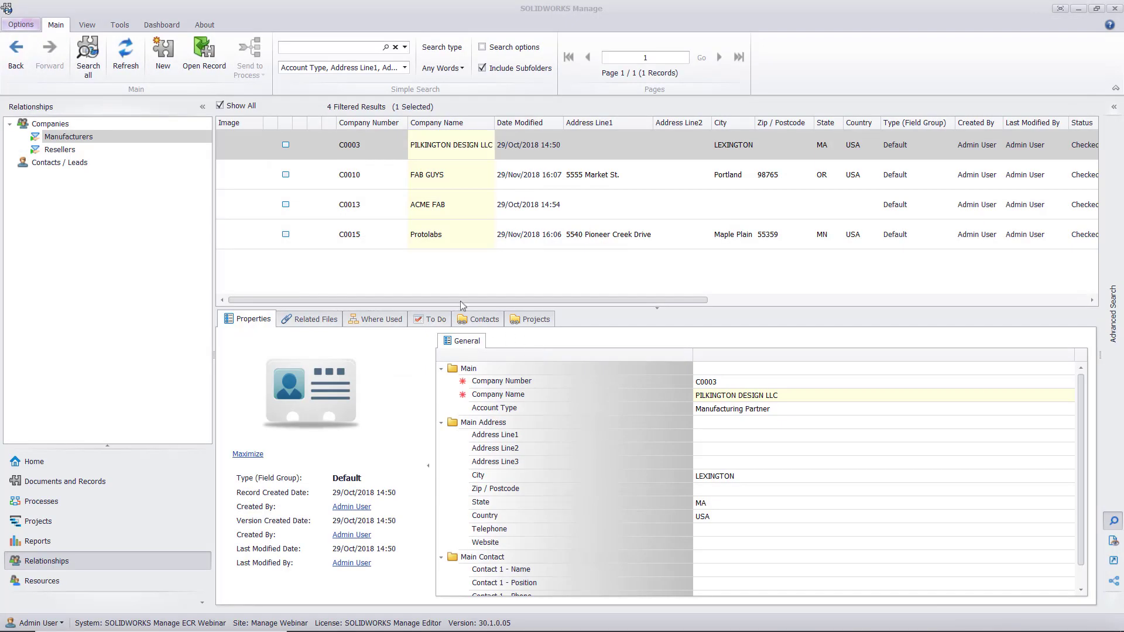
left_click(126, 53)
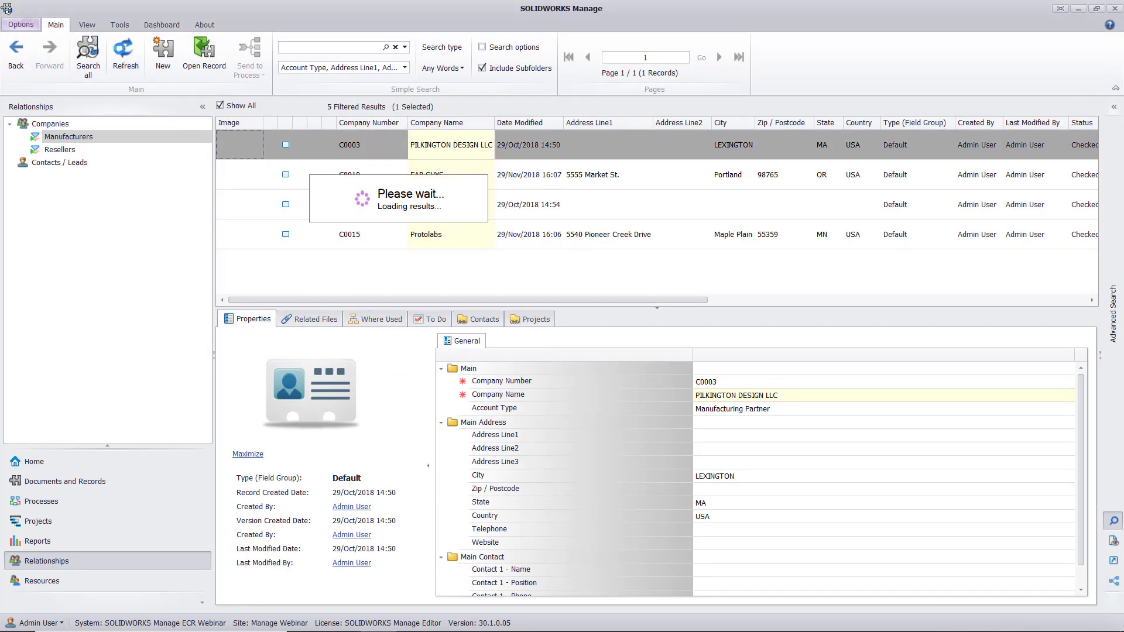
left_click(459, 265)
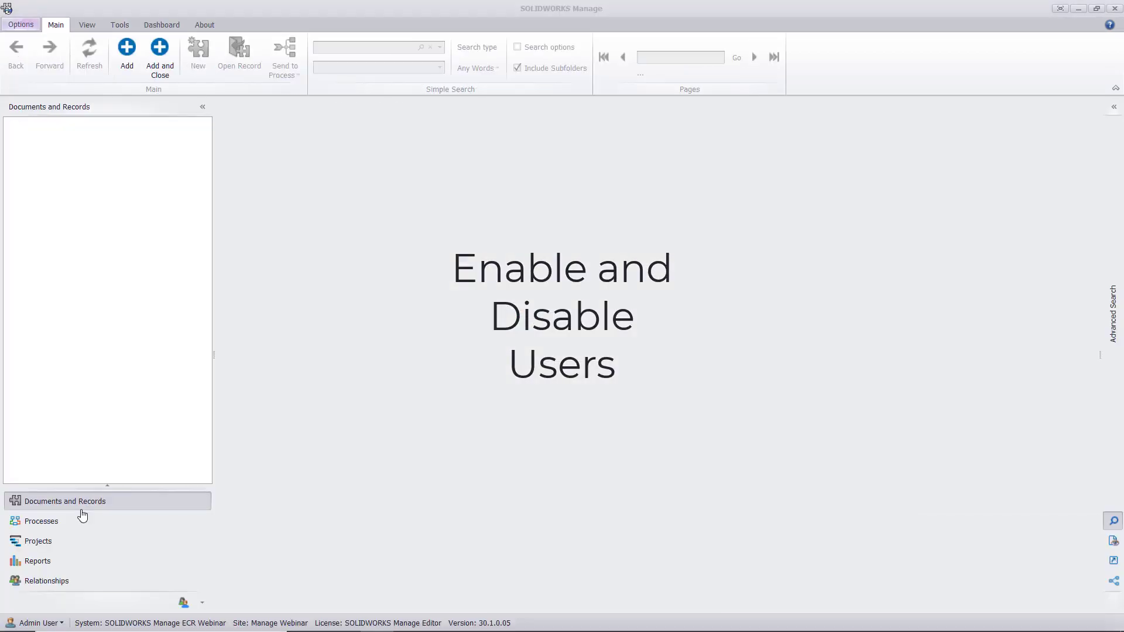
Step: Add contact CNT0006 from Contacts / Leads as the Delete Contact request's affected item
left_click(47, 581)
left_click(80, 124)
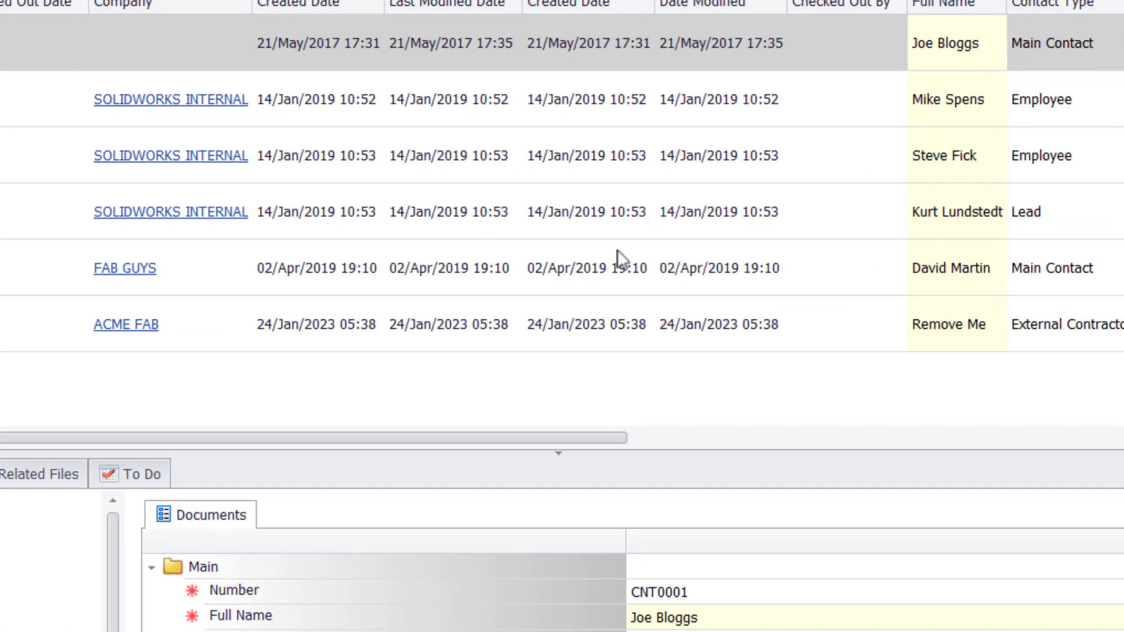
left_click(831, 292)
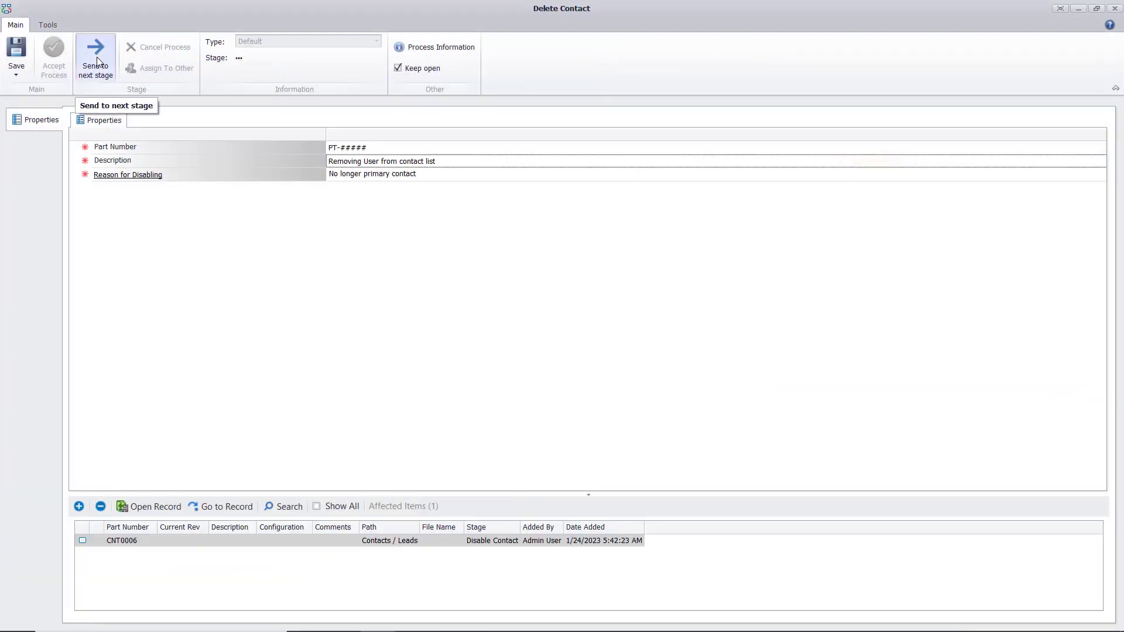
Step: Advance PT-00107 to its End stage and check the contacts list
left_click(96, 59)
left_click(528, 351)
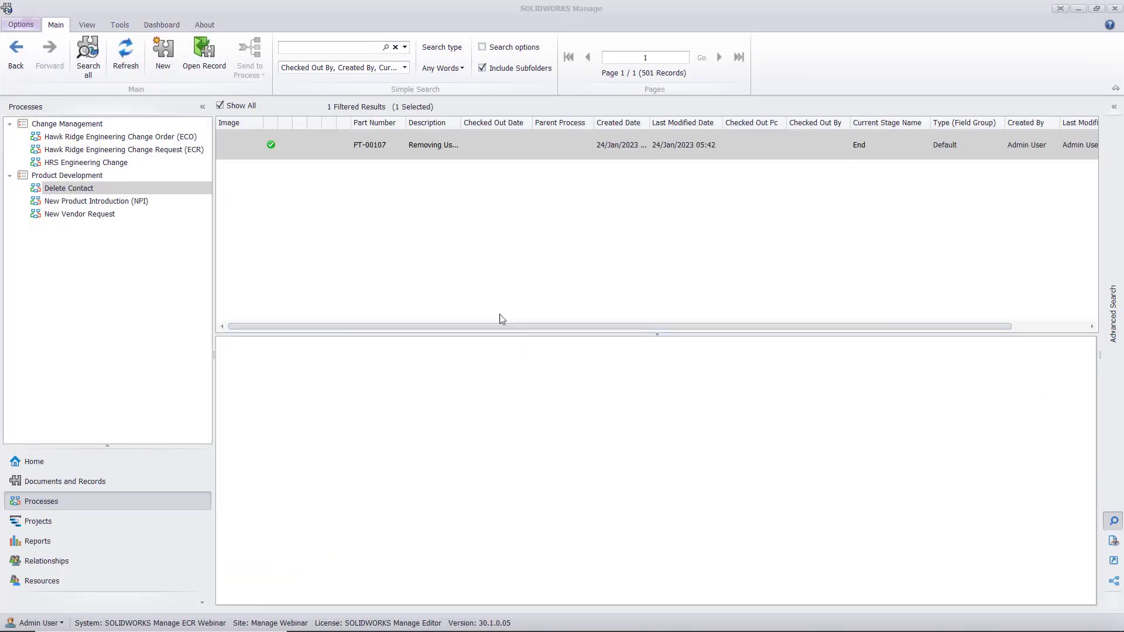
left_click(58, 561)
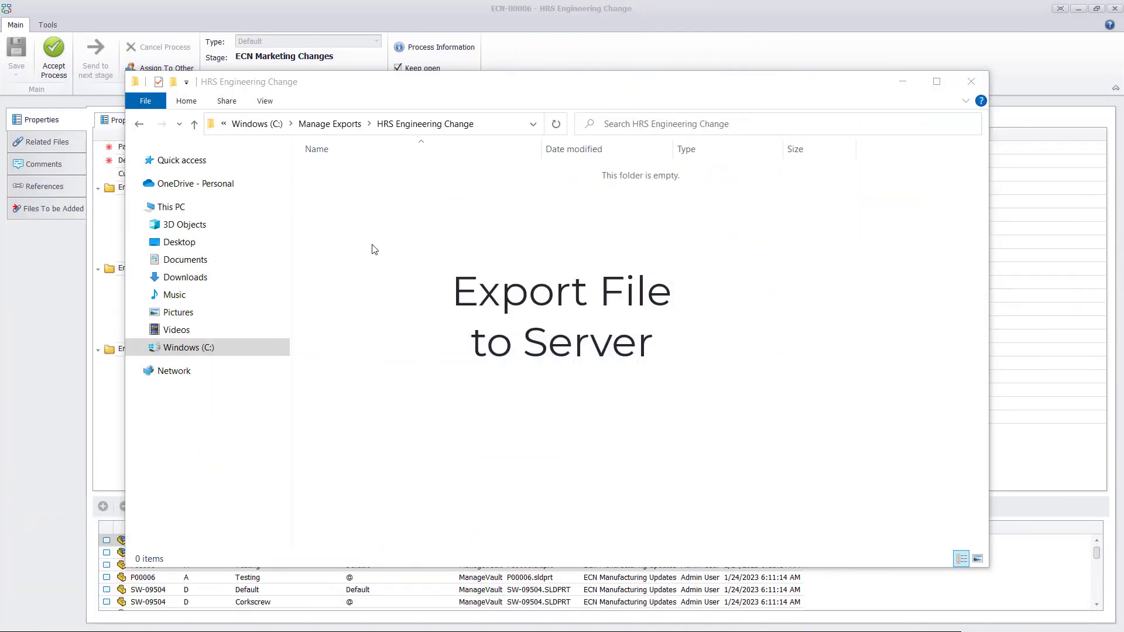
Step: Review ECN-00006's related files and references, then return to its properties
left_click(33, 251)
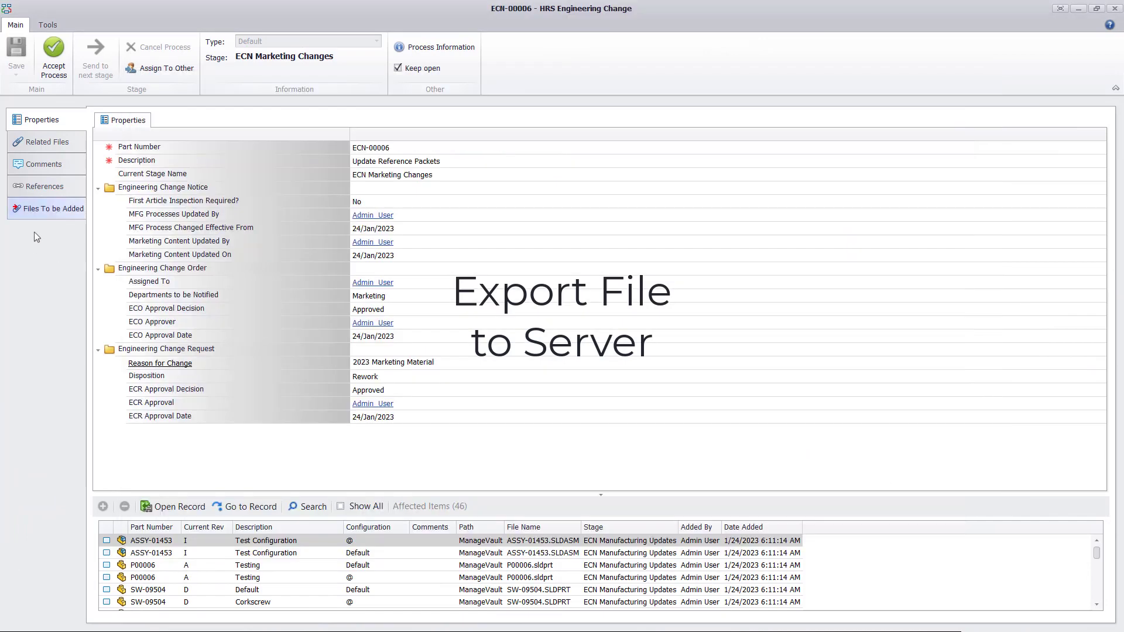
left_click(41, 146)
left_click(34, 187)
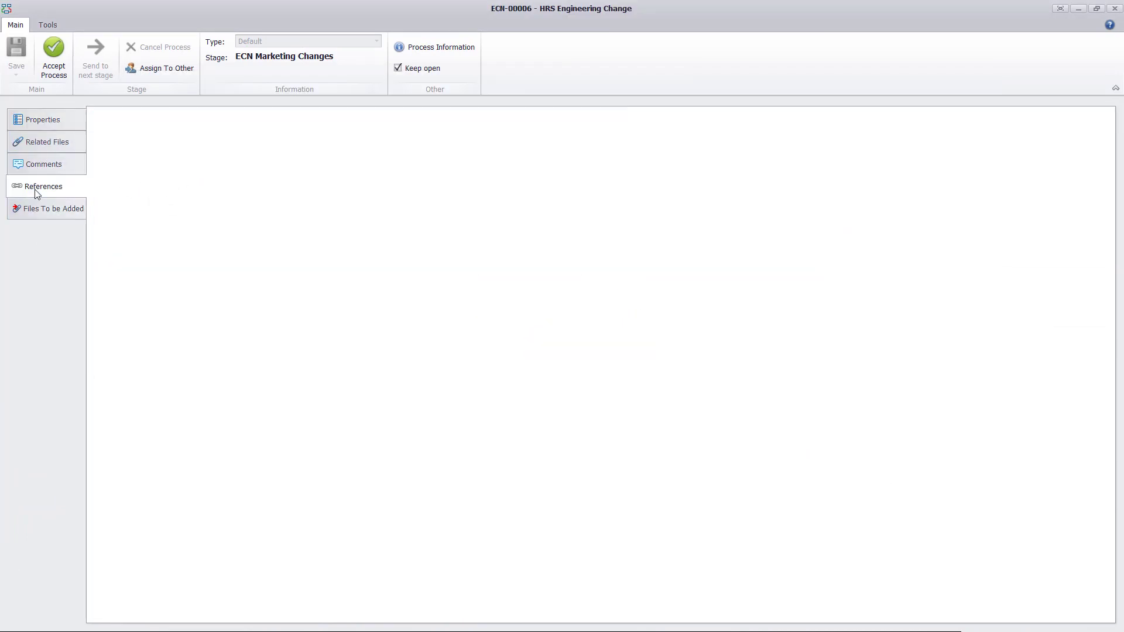
left_click(47, 122)
Step: Advance ECN-00006 and browse the exported ECN-00006 folder's 27 files
left_click(96, 53)
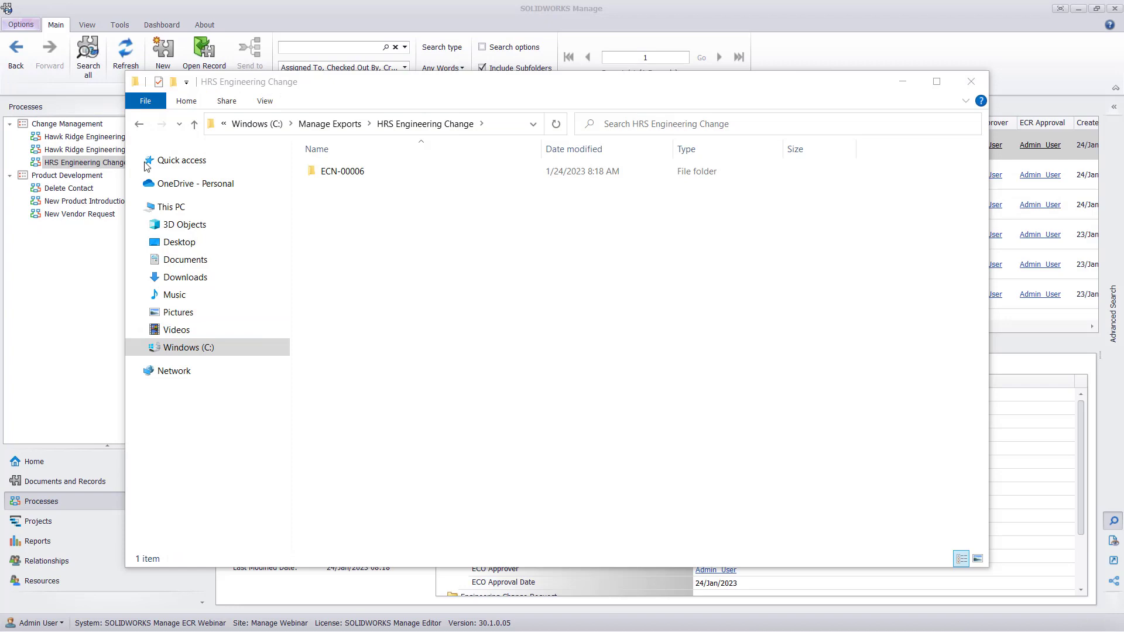
double_click(351, 171)
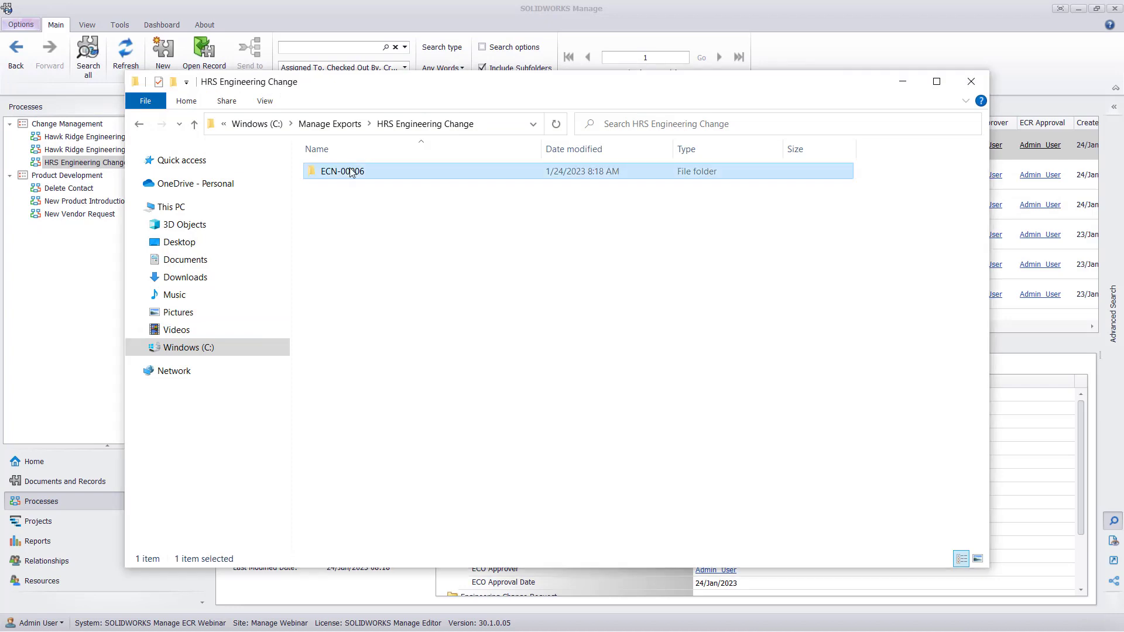
scroll(354, 186, "down", 1)
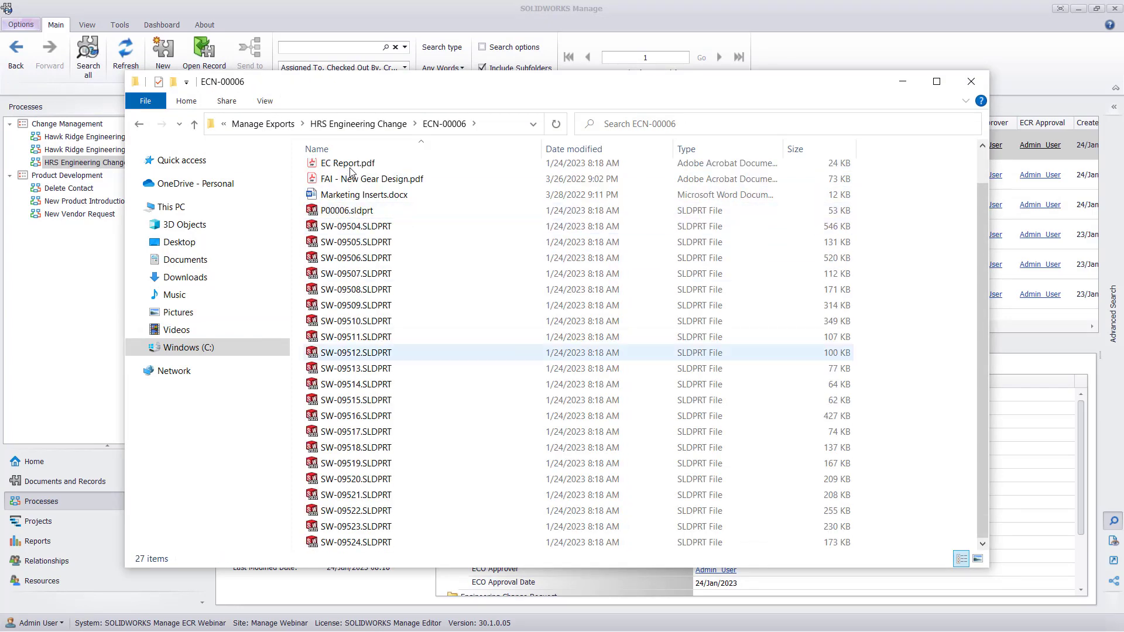
scroll(359, 257, "up", 1)
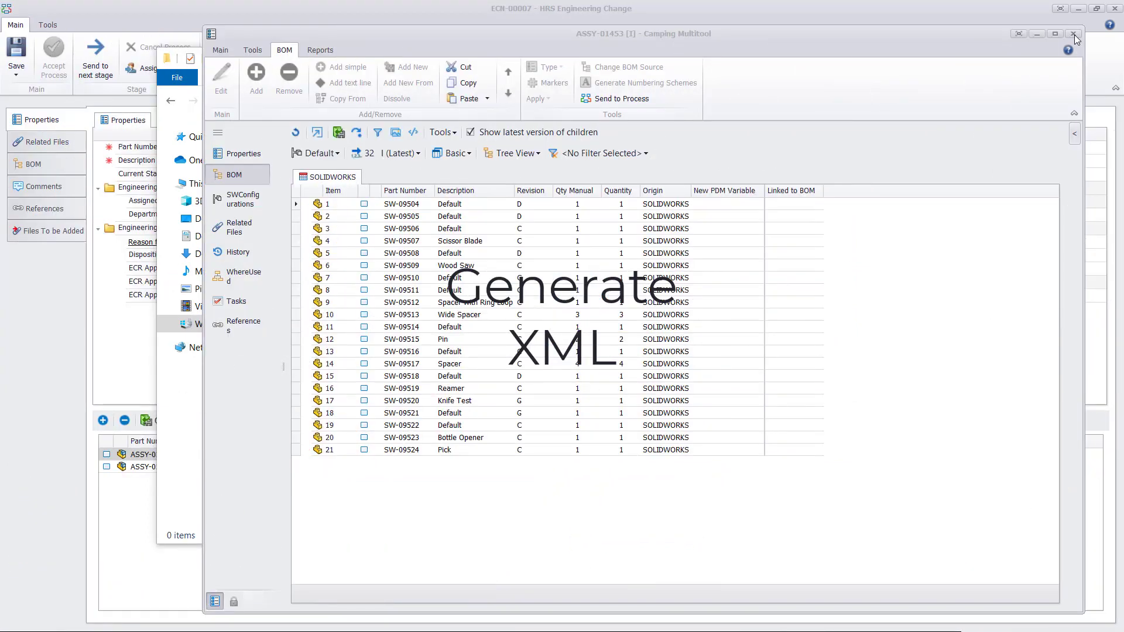
Step: Close the BOM window and send ECN-00007 past ECO In Work
left_click(1073, 34)
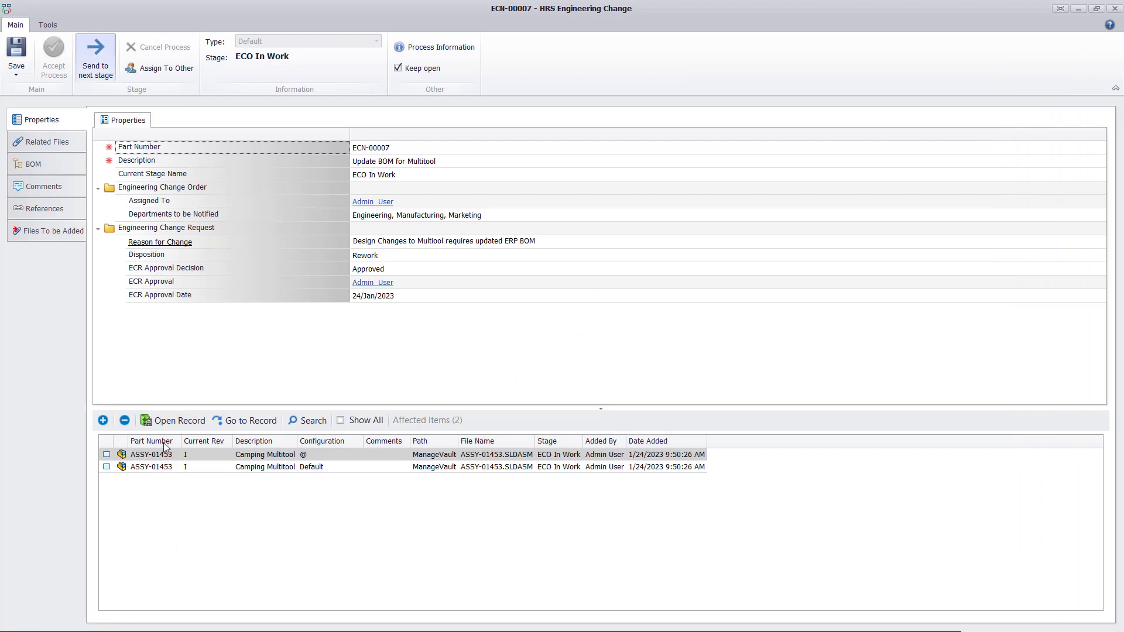
left_click(95, 58)
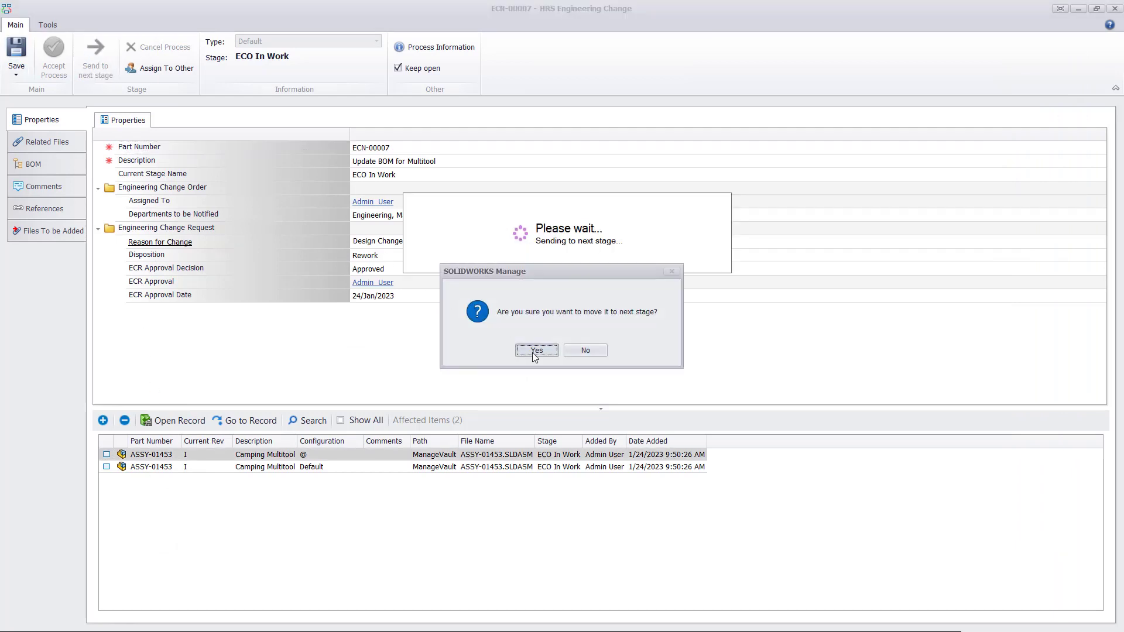
left_click(534, 353)
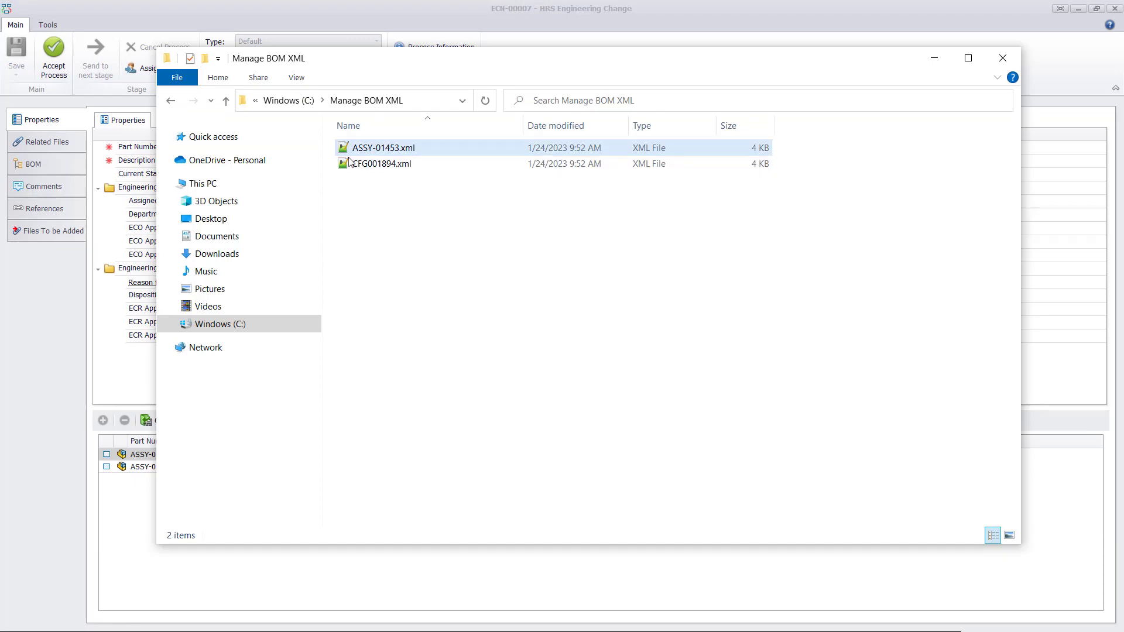
Step: Open the generated ASSY-01453.xml from Manage BOM XML to view its parts and revisions
left_click(422, 151)
double_click(422, 149)
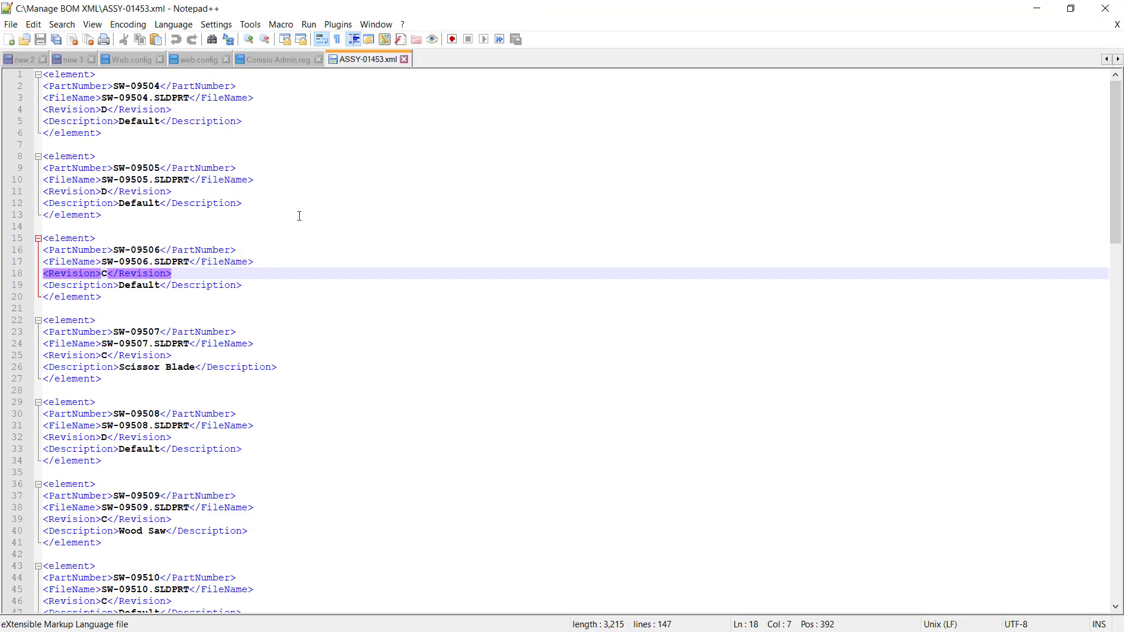
scroll(299, 216, "down", 8)
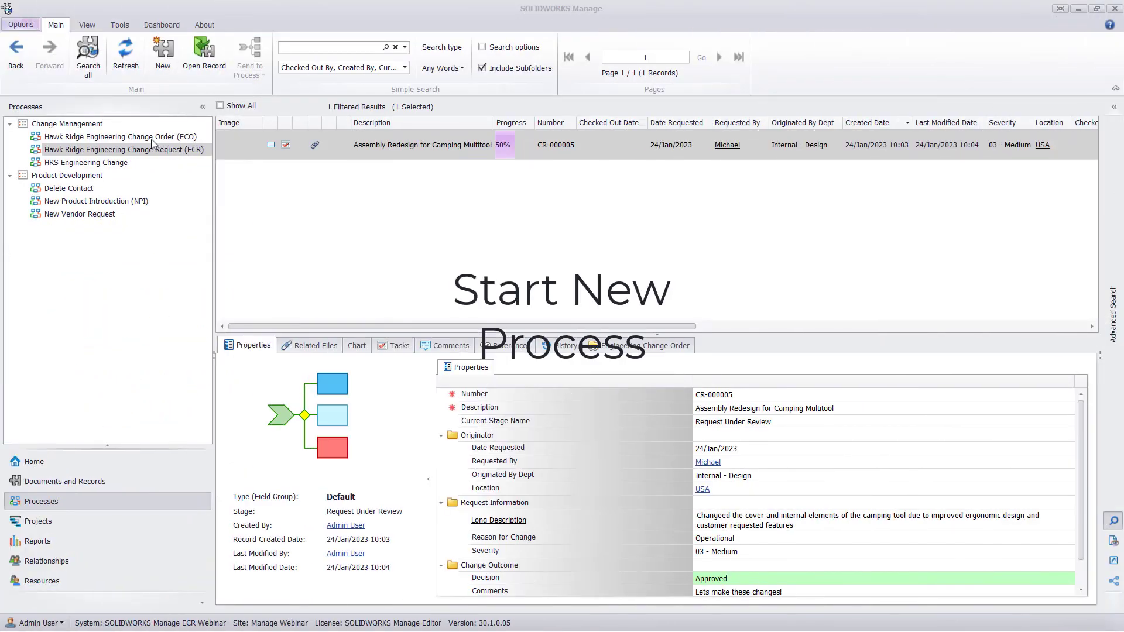
Step: Approve change request CR-000005 and send it to the next stage
left_click(183, 151)
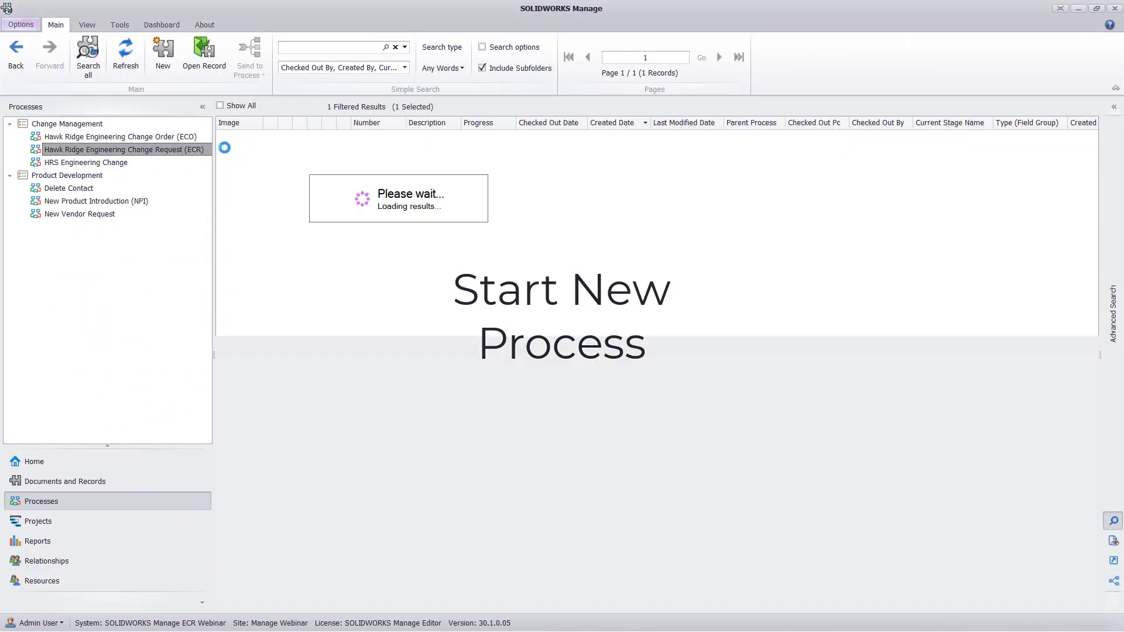
left_click(363, 148)
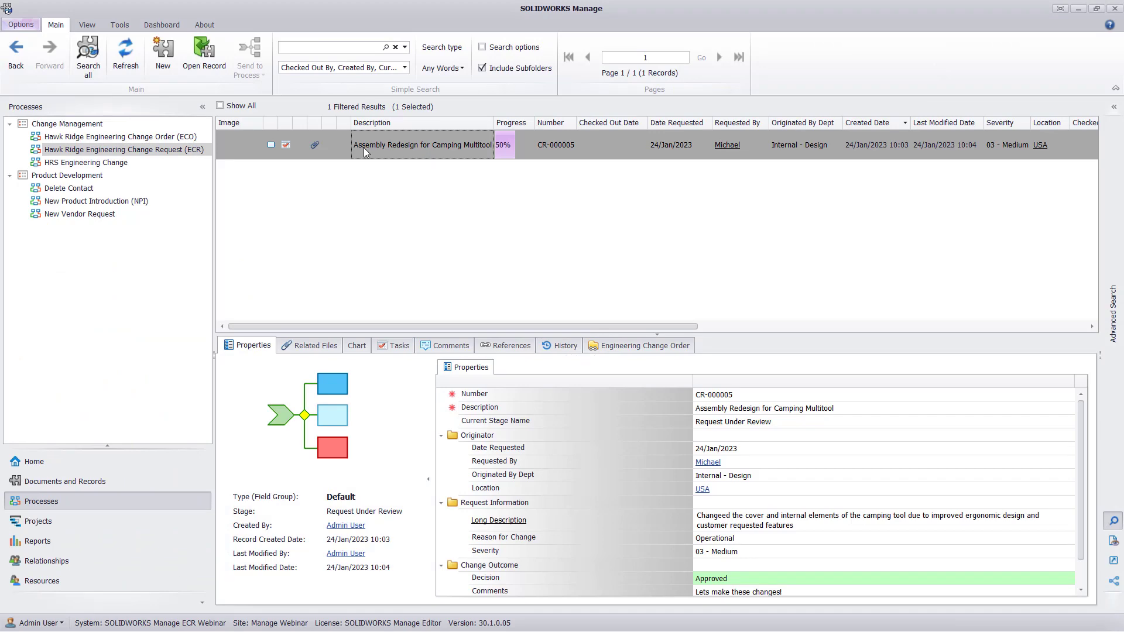
double_click(363, 147)
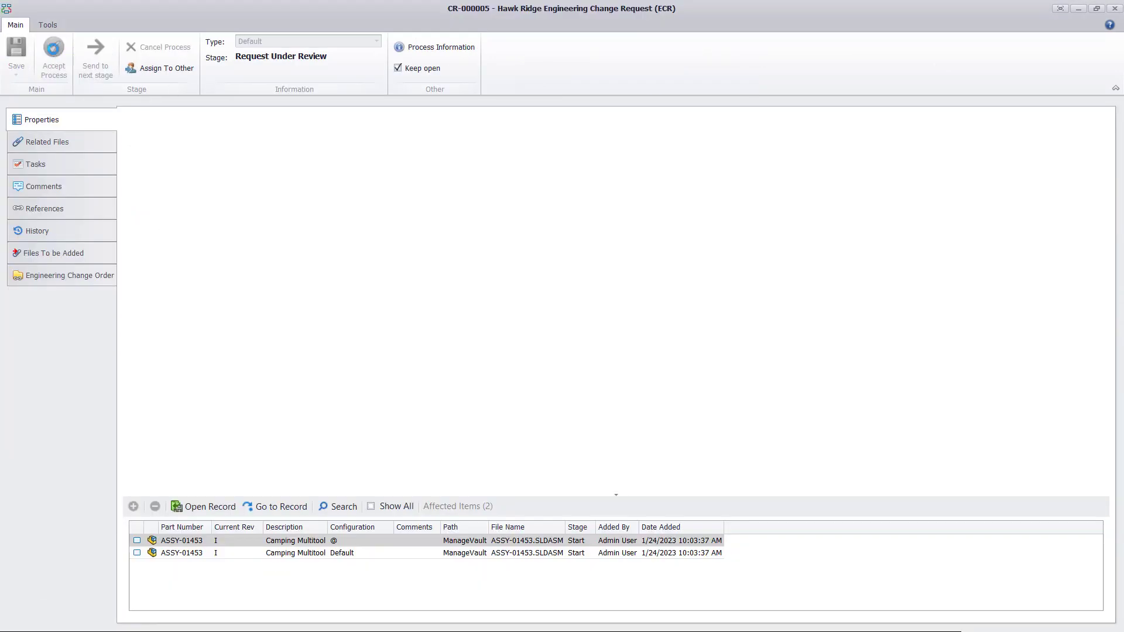
left_click(402, 327)
left_click(404, 336)
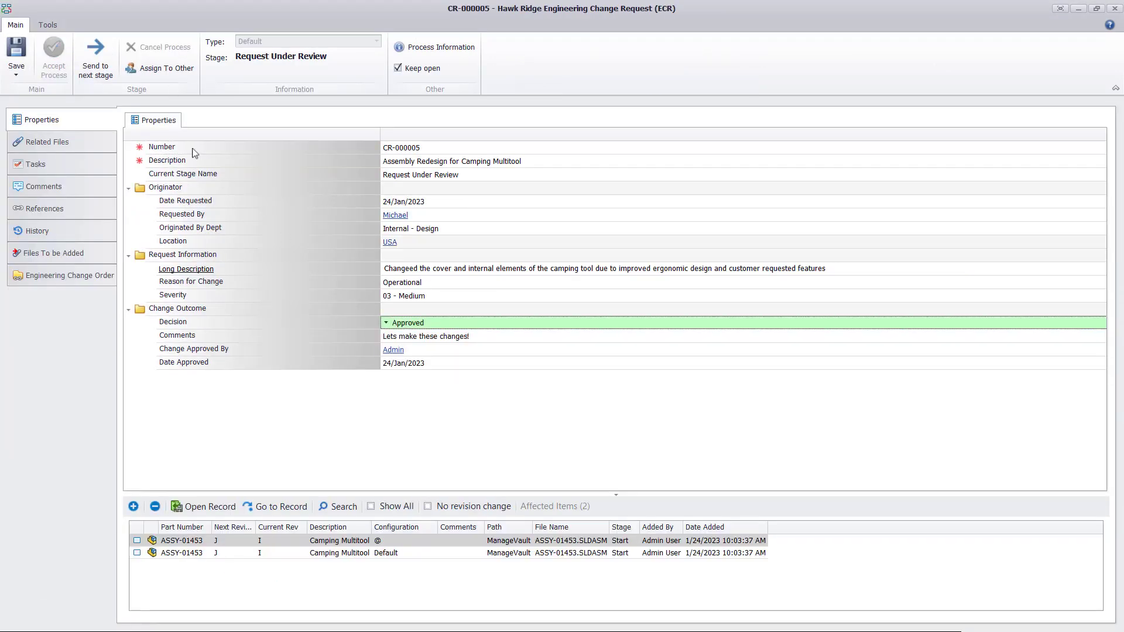
left_click(95, 57)
left_click(528, 351)
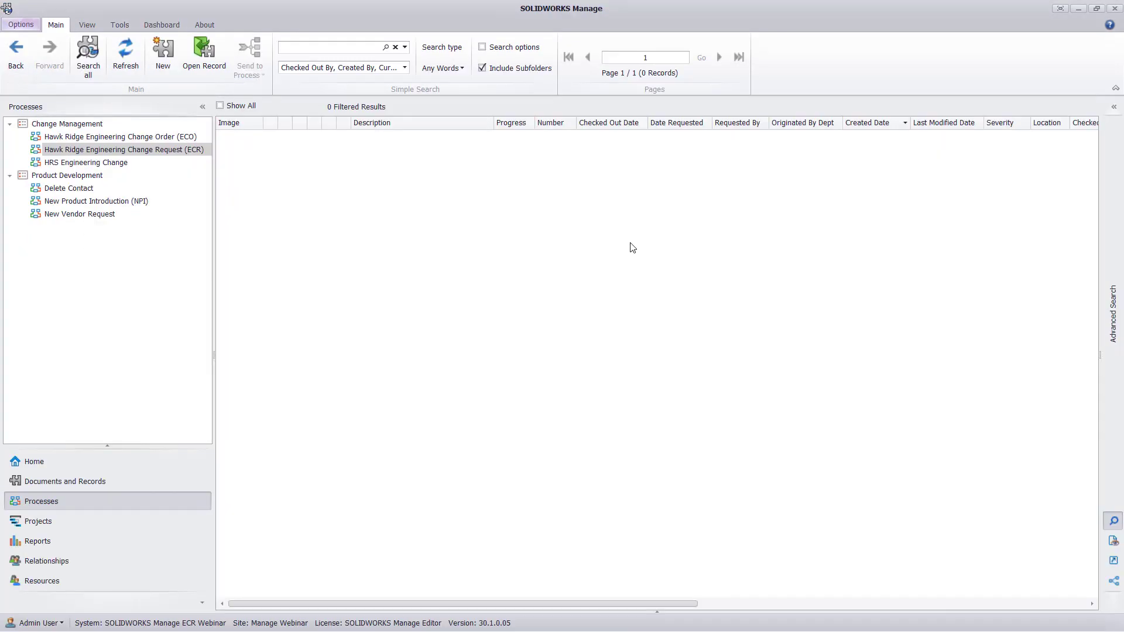
Step: Open the newly created change order ECO-00005 from the ECO process list
left_click(161, 139)
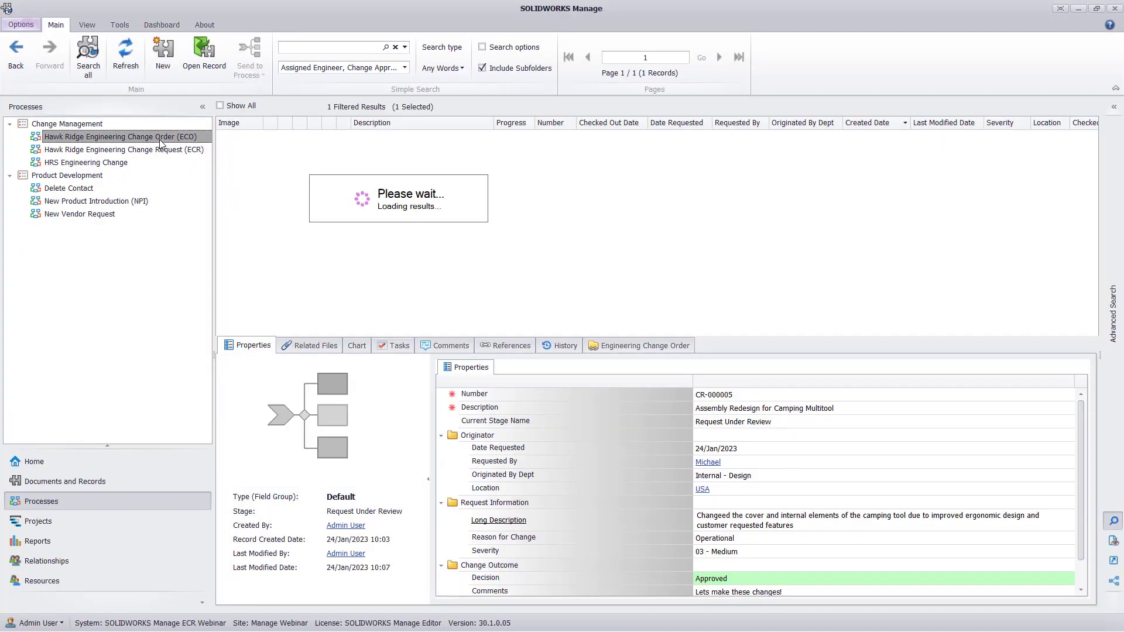
left_click(430, 155)
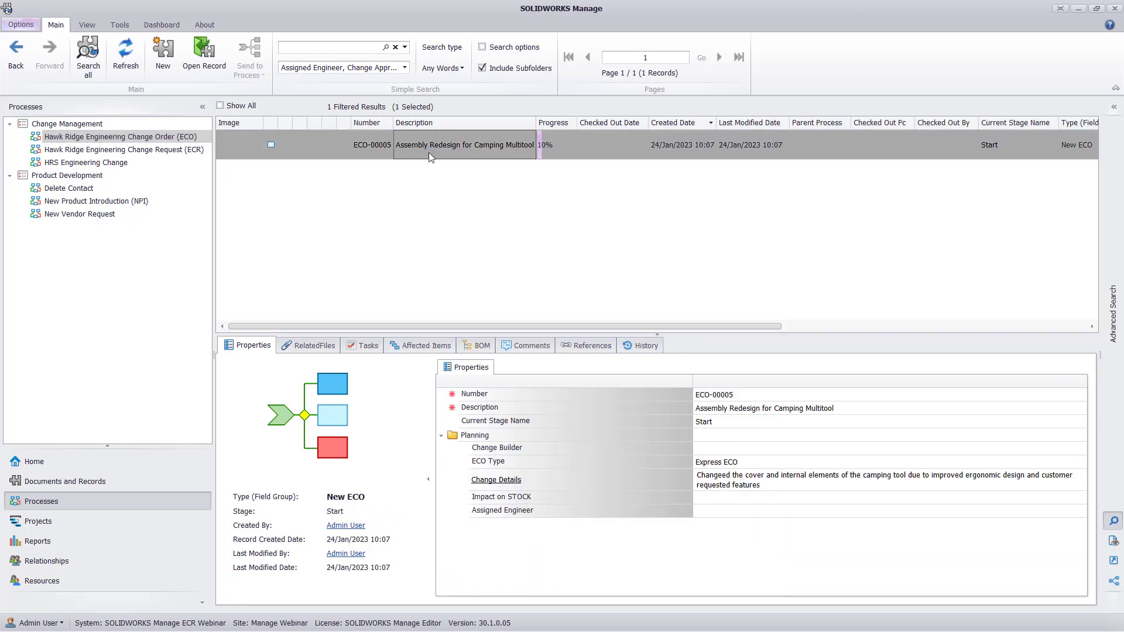
double_click(429, 152)
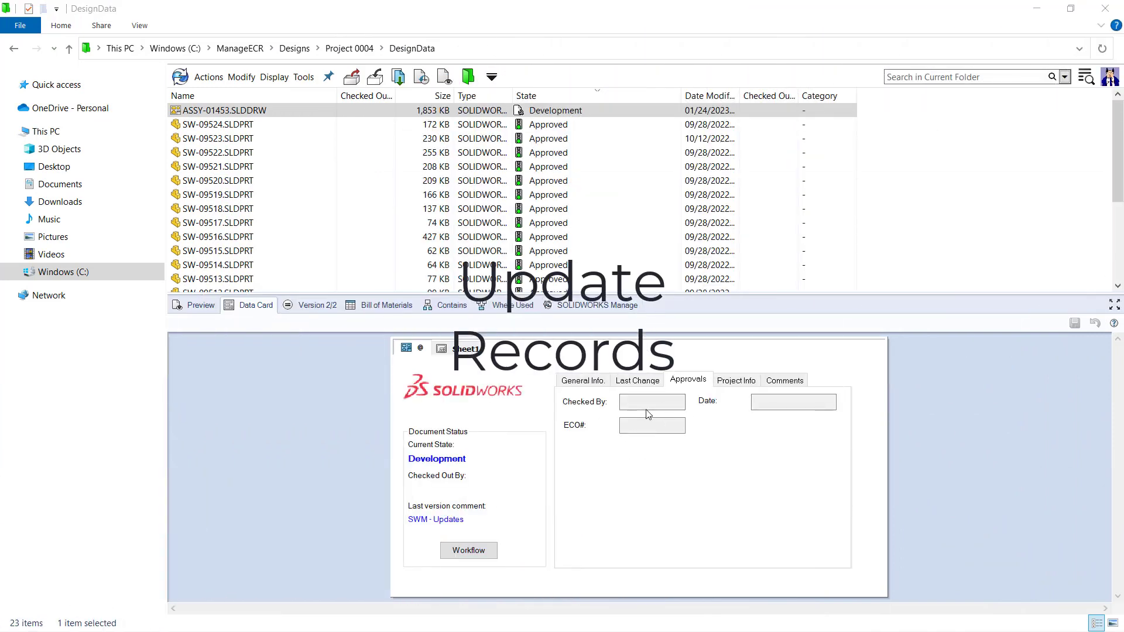
Step: Approve ECN-00008, advance it, and check the ASSY-01453 drawing's approval details on its data card
left_click(1036, 8)
left_click(148, 572)
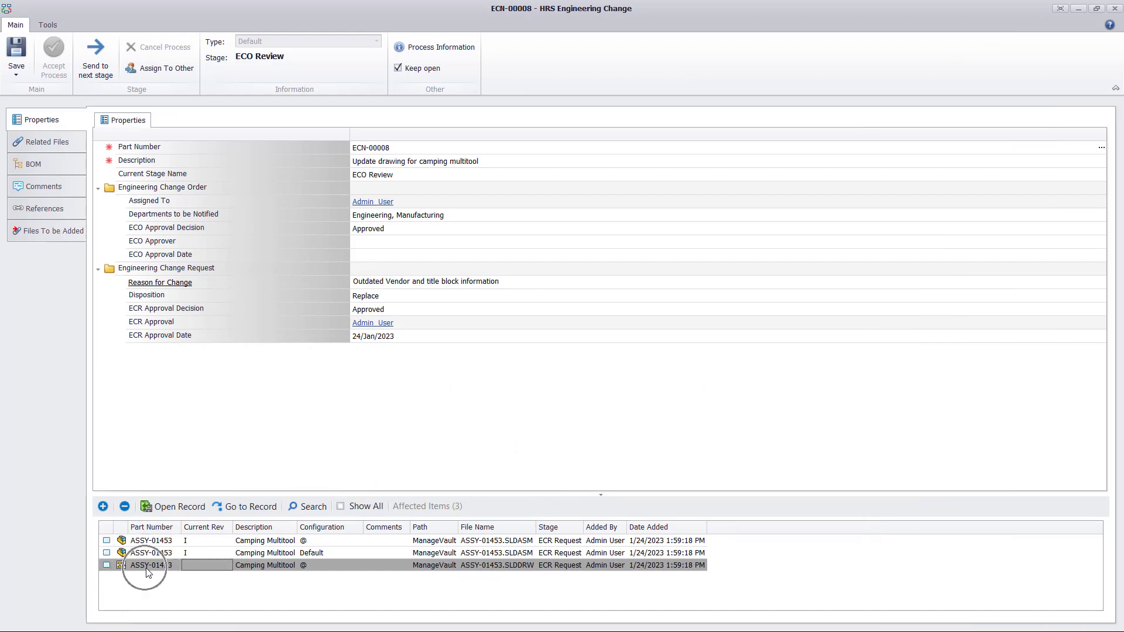
left_click(382, 229)
left_click(369, 251)
left_click(95, 55)
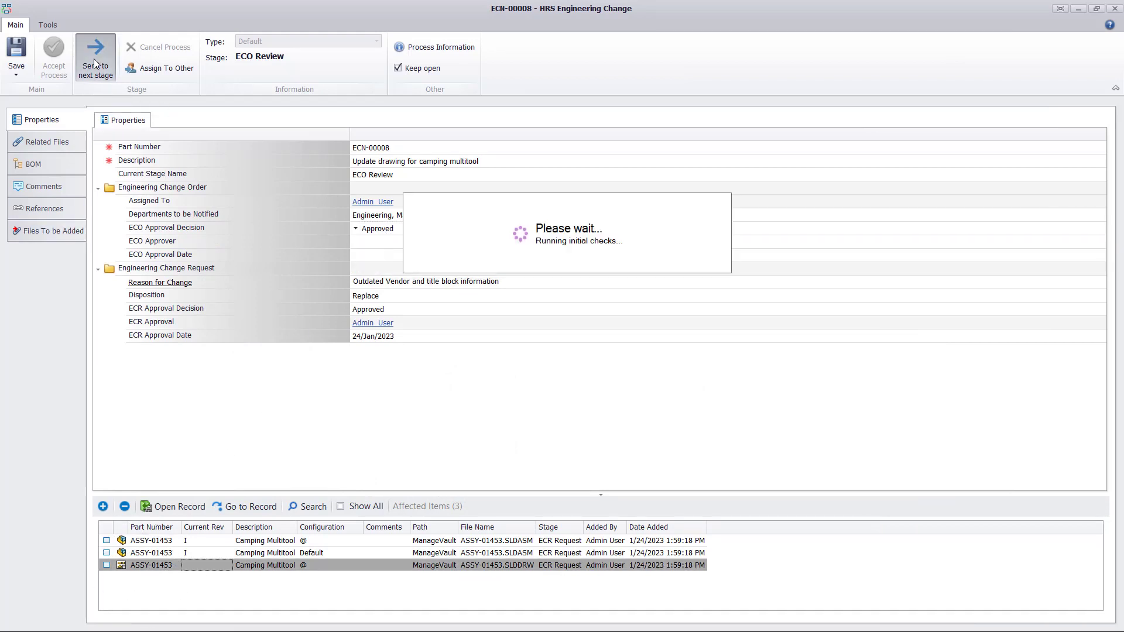
left_click(536, 350)
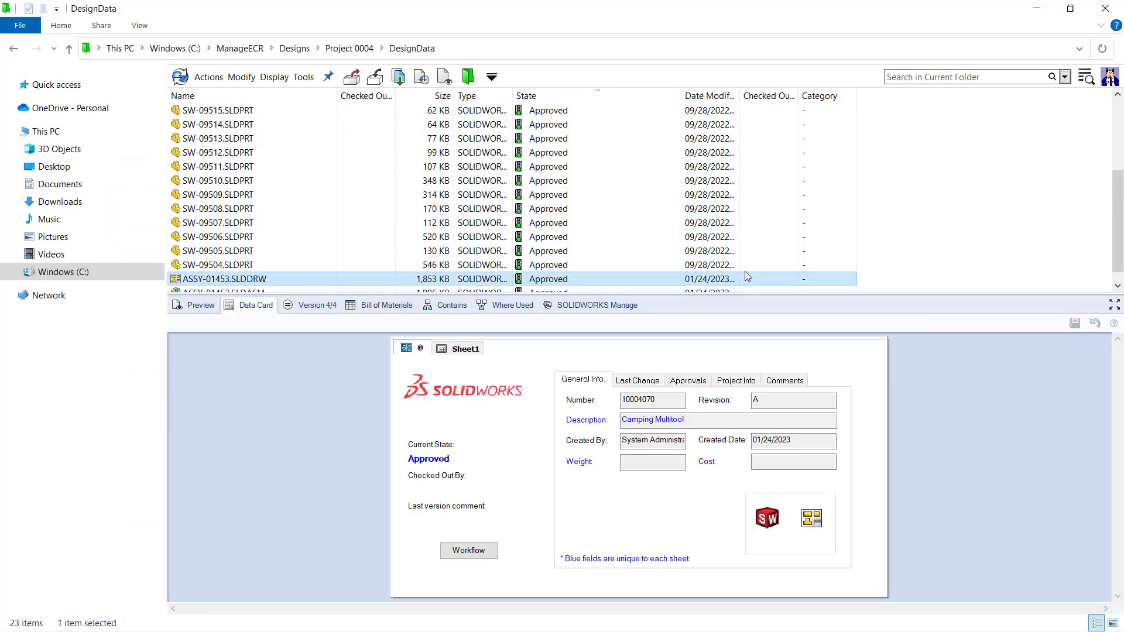
left_click(696, 381)
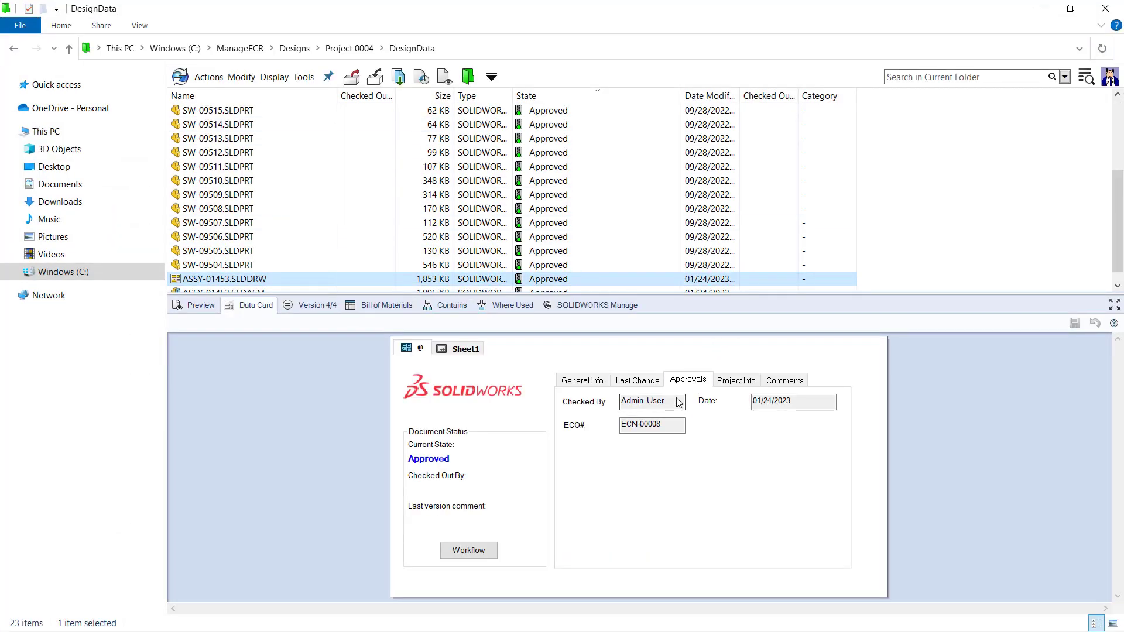